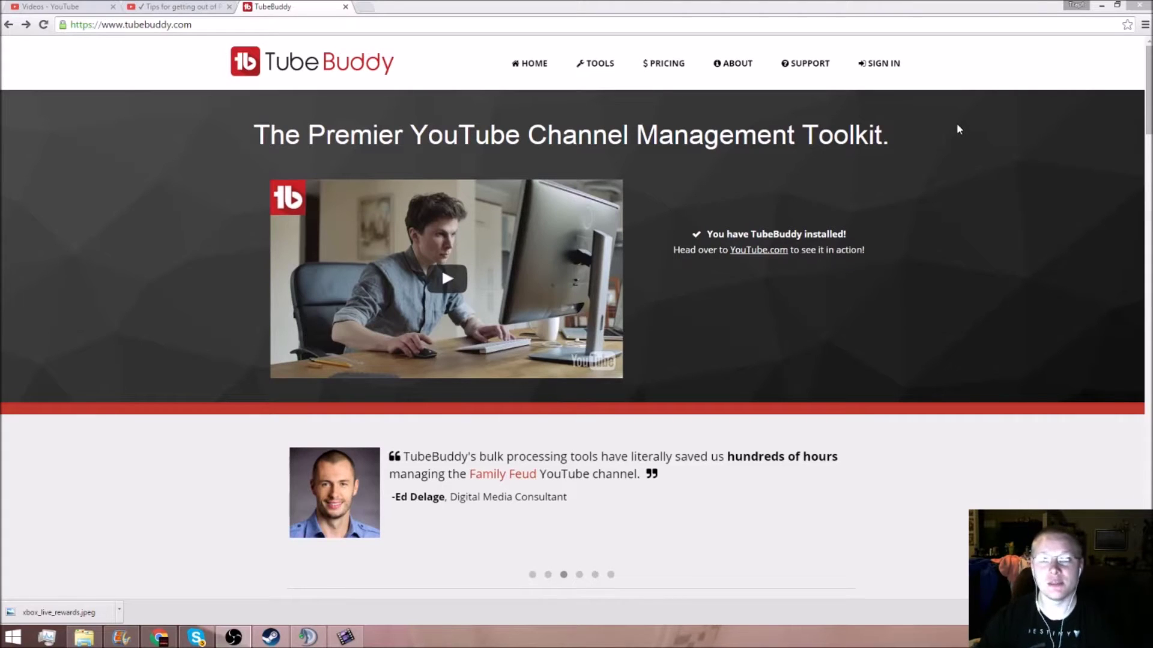
Open TubeBuddy's pricing page comparing the Starter, Pro, Star and Legend plans
{"action": "left_click", "coordinate": [662, 63]}
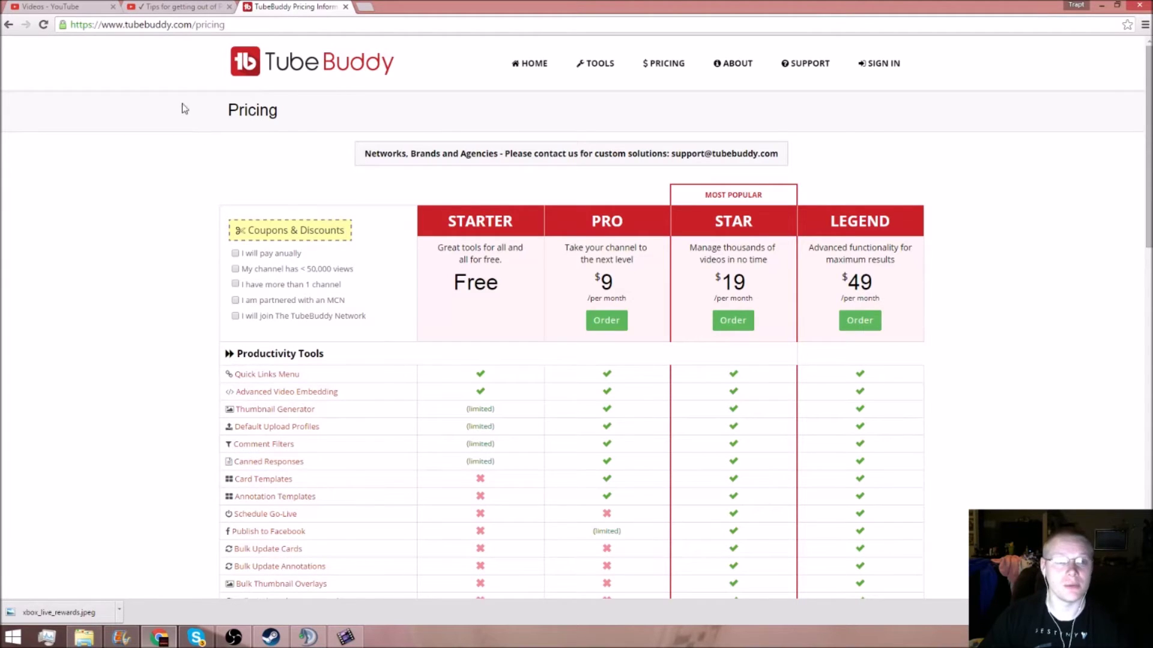
Go to the YouTube video manager and launch Suggested Tags for the Black Ops video
{"action": "left_click", "coordinate": [67, 6]}
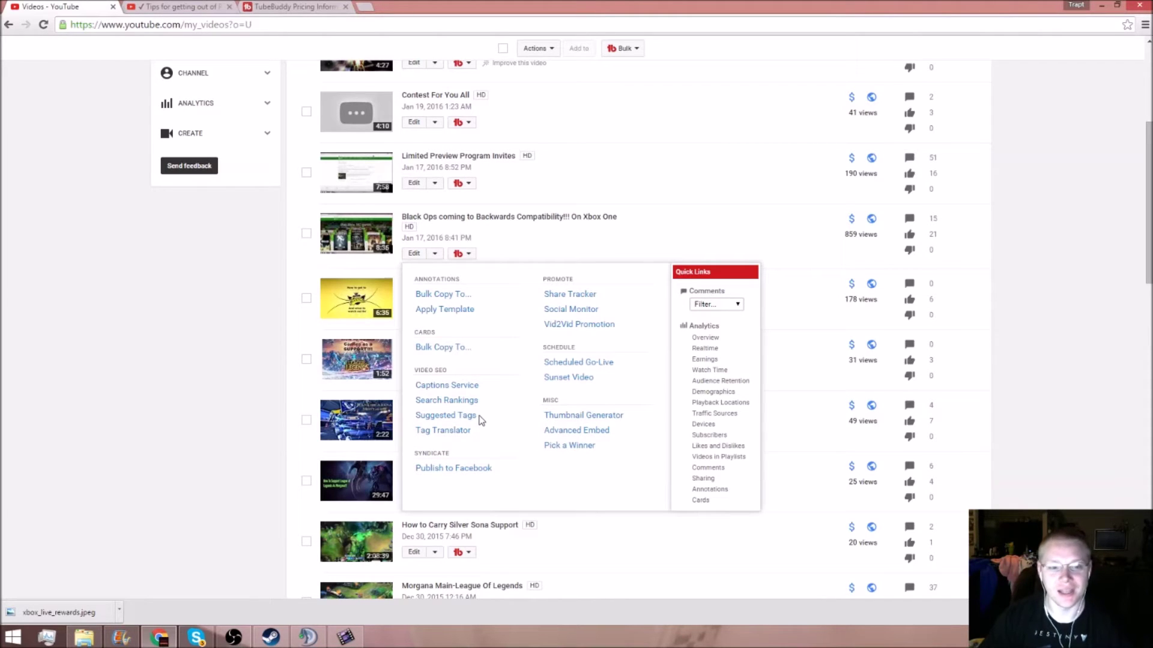
{"action": "left_click", "coordinate": [446, 415]}
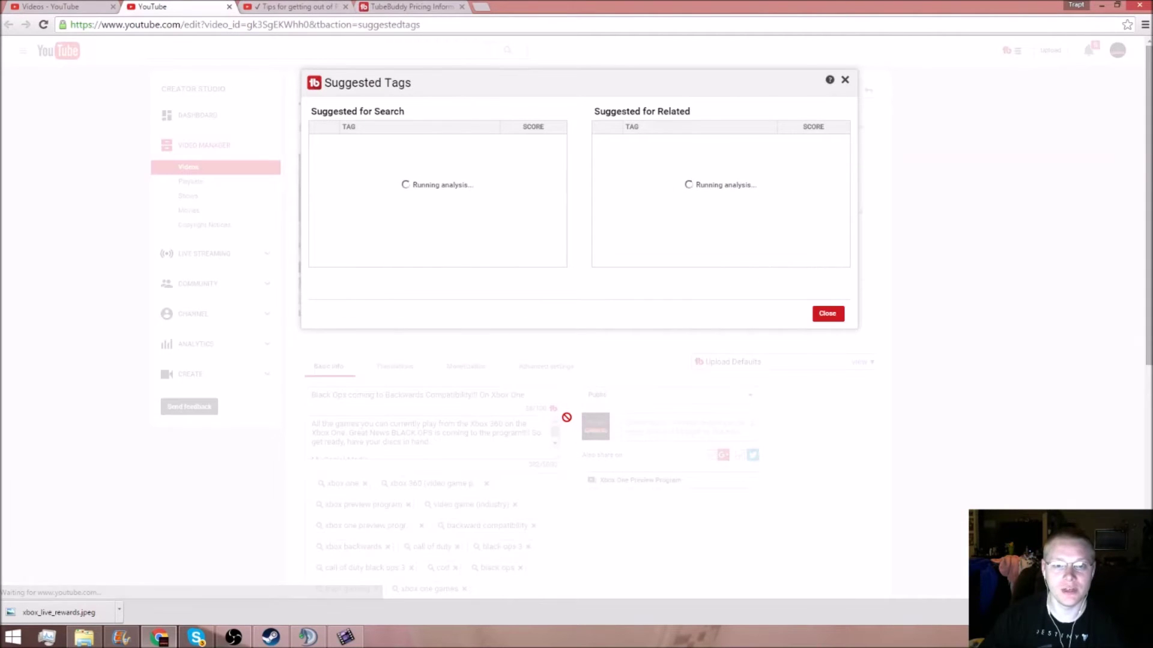
{"action": "scroll", "coordinate": [566, 417], "scroll_direction": "down", "scroll_amount": 2}
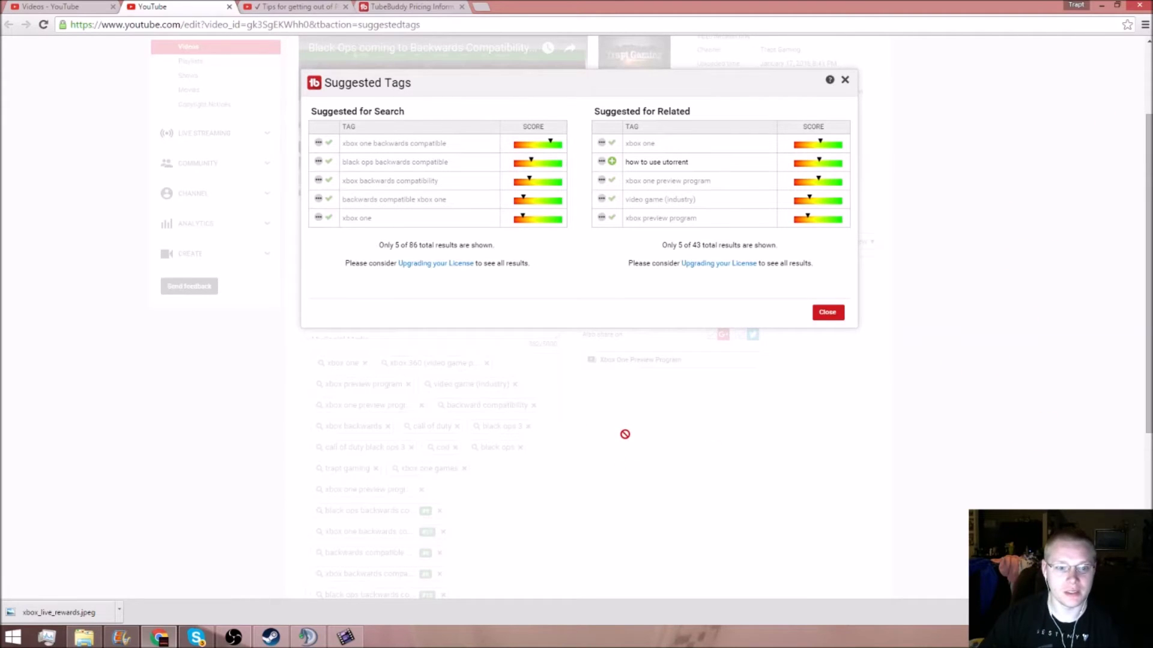
{"action": "scroll", "coordinate": [613, 450], "scroll_direction": "down", "scroll_amount": 2}
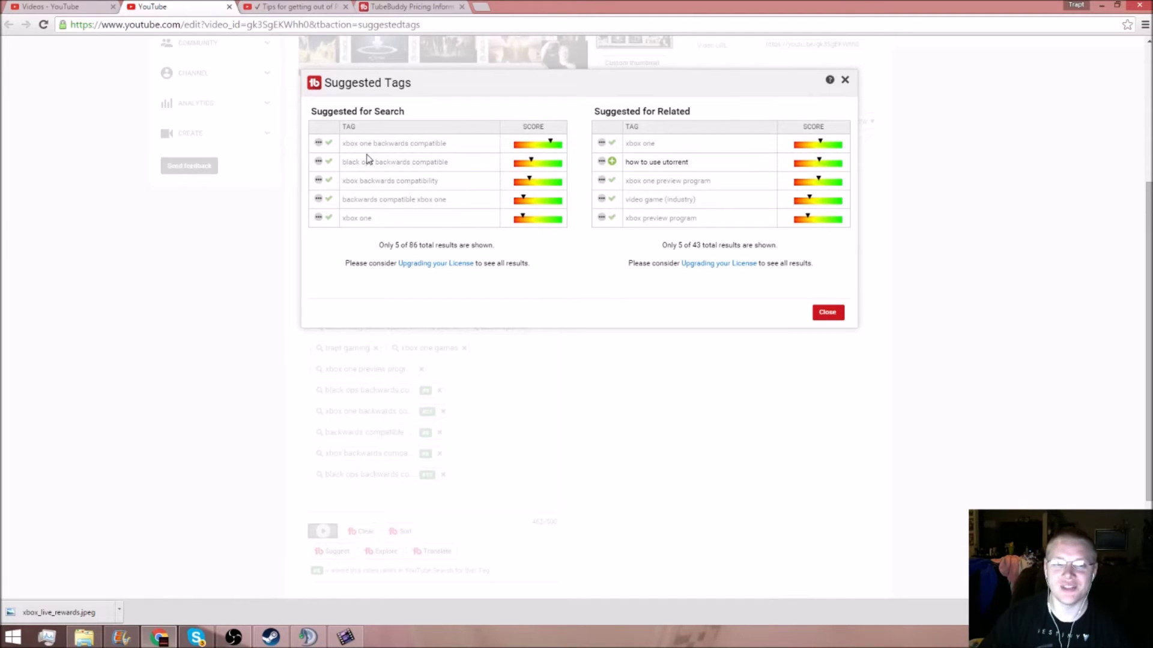
Expand the score details for 'black ops backwards compatible' and 'xbox one backwards compatible'
{"action": "left_click", "coordinate": [317, 162]}
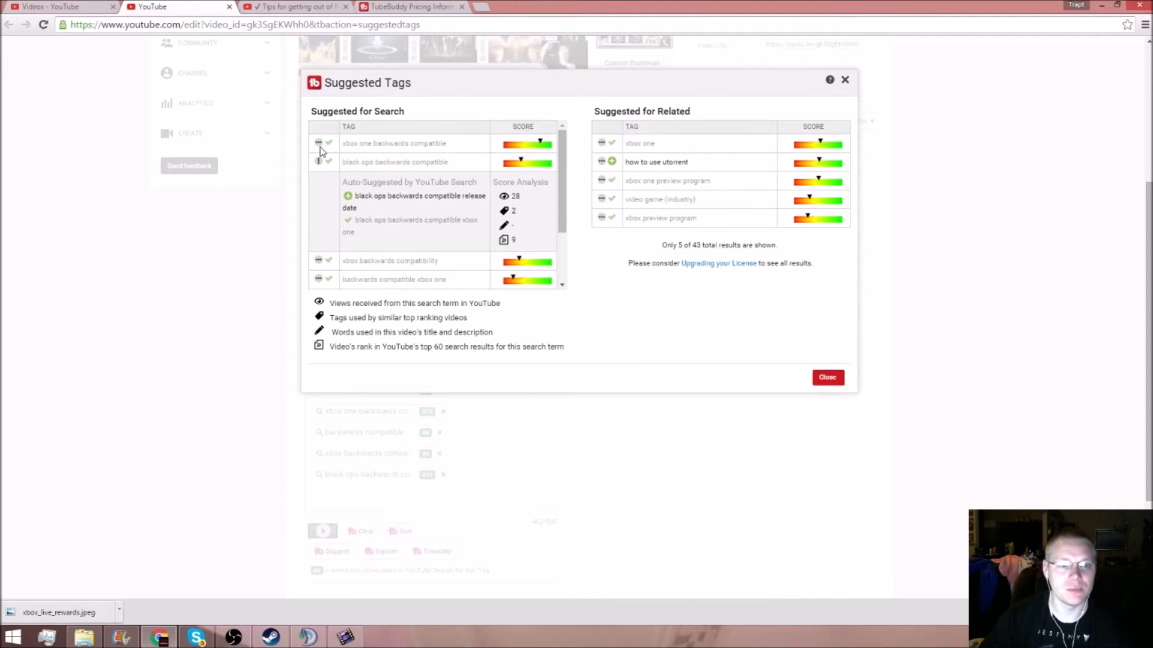
{"action": "left_click", "coordinate": [318, 144]}
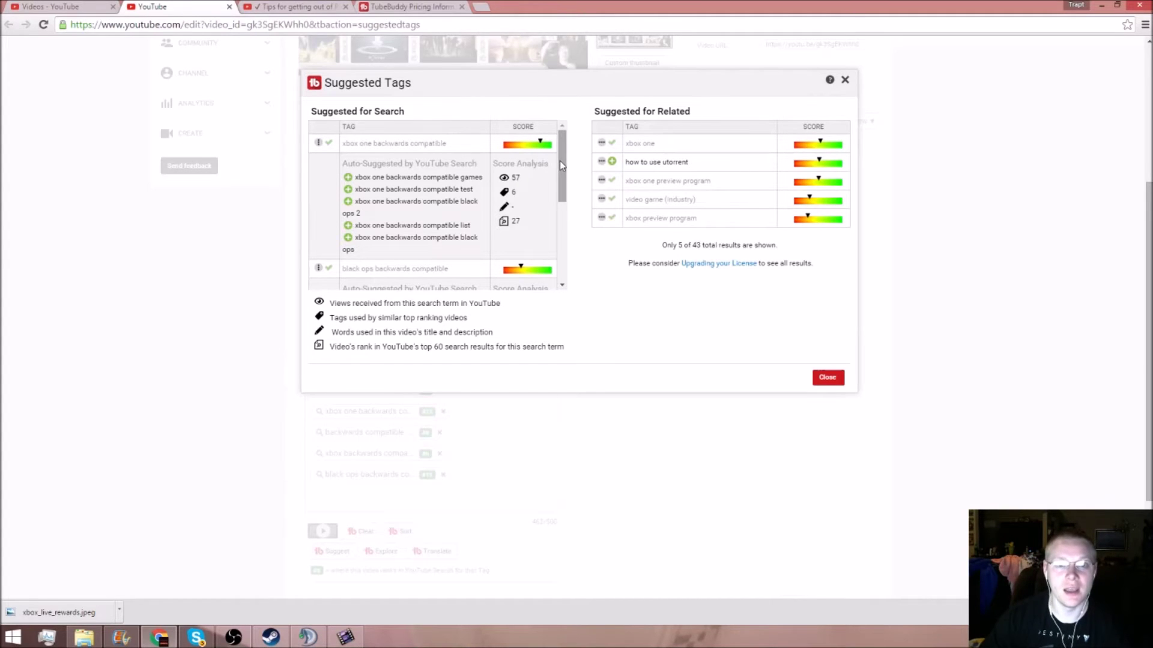
{"action": "left_click_drag", "start_coordinate": [559, 158], "coordinate": [554, 206]}
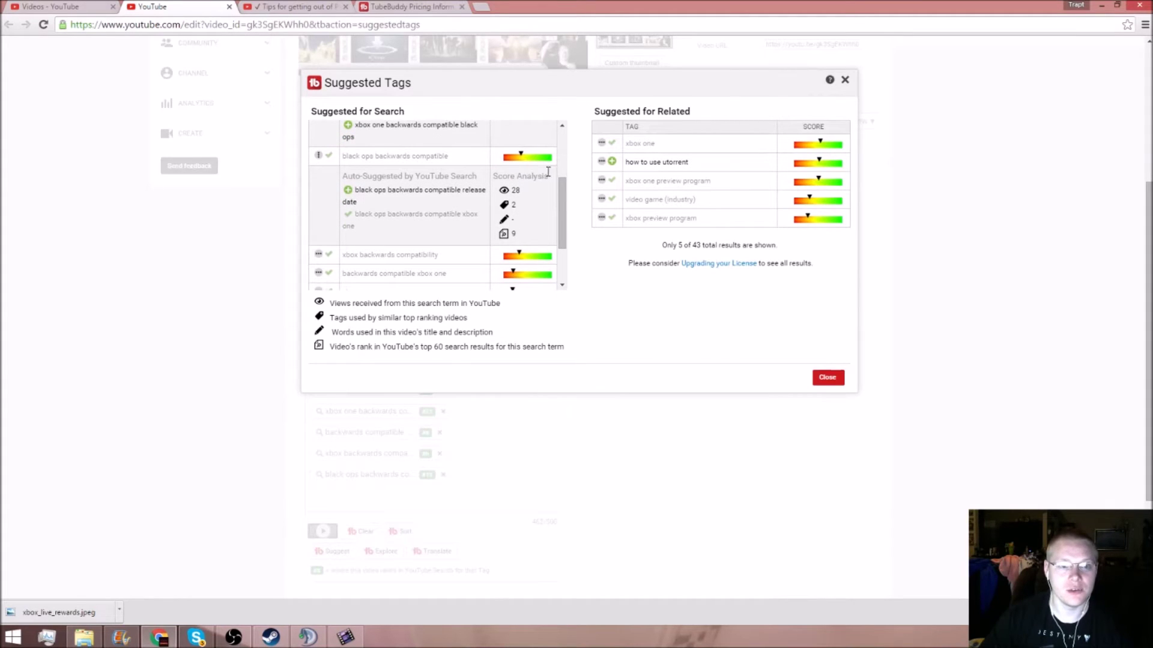
{"action": "left_click_drag", "start_coordinate": [565, 212], "coordinate": [568, 260]}
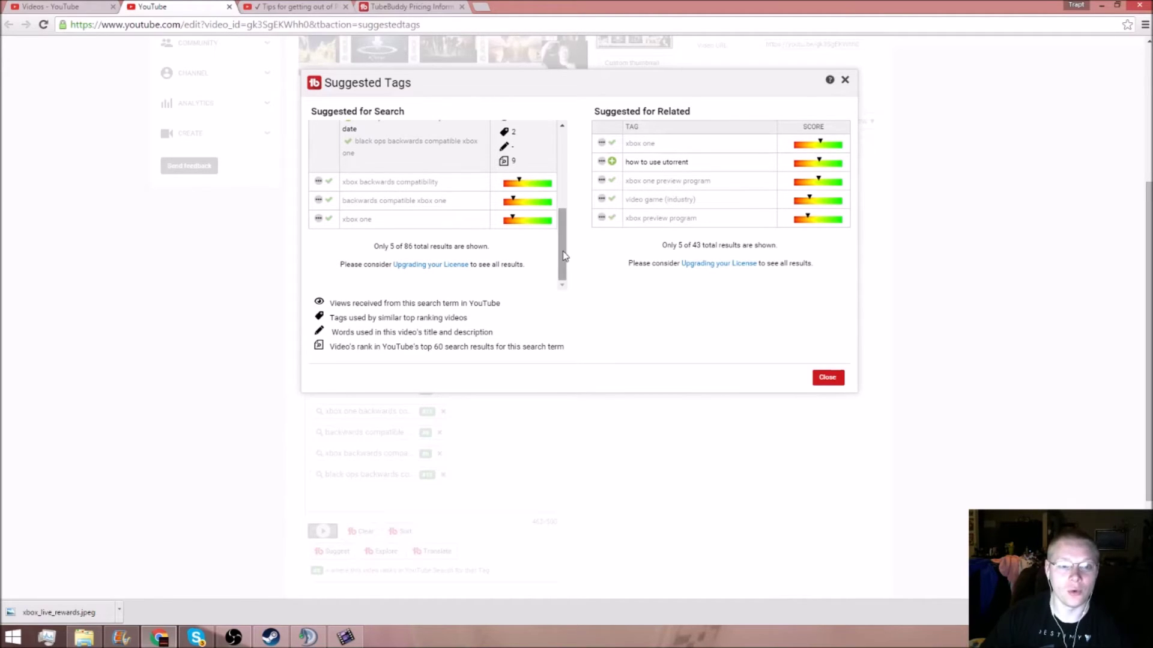
{"action": "left_click_drag", "start_coordinate": [563, 257], "coordinate": [577, 232]}
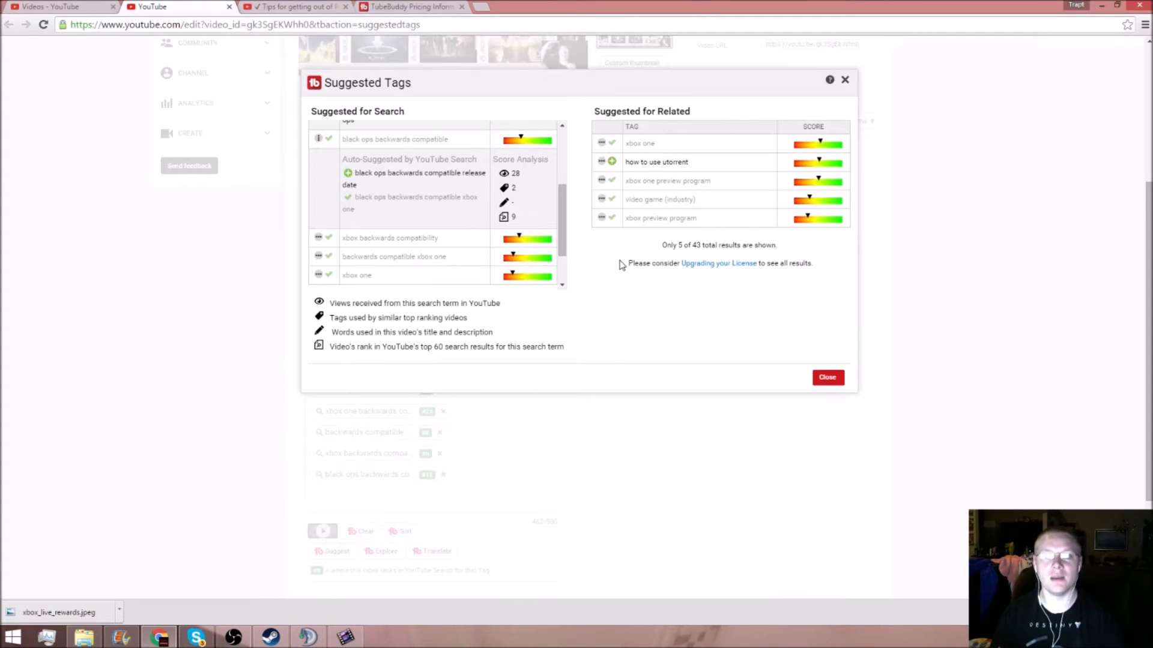
Inspect related tags, add 'xbox one backwards compatible black ops', and close Suggested Tags
{"action": "left_click", "coordinate": [601, 218]}
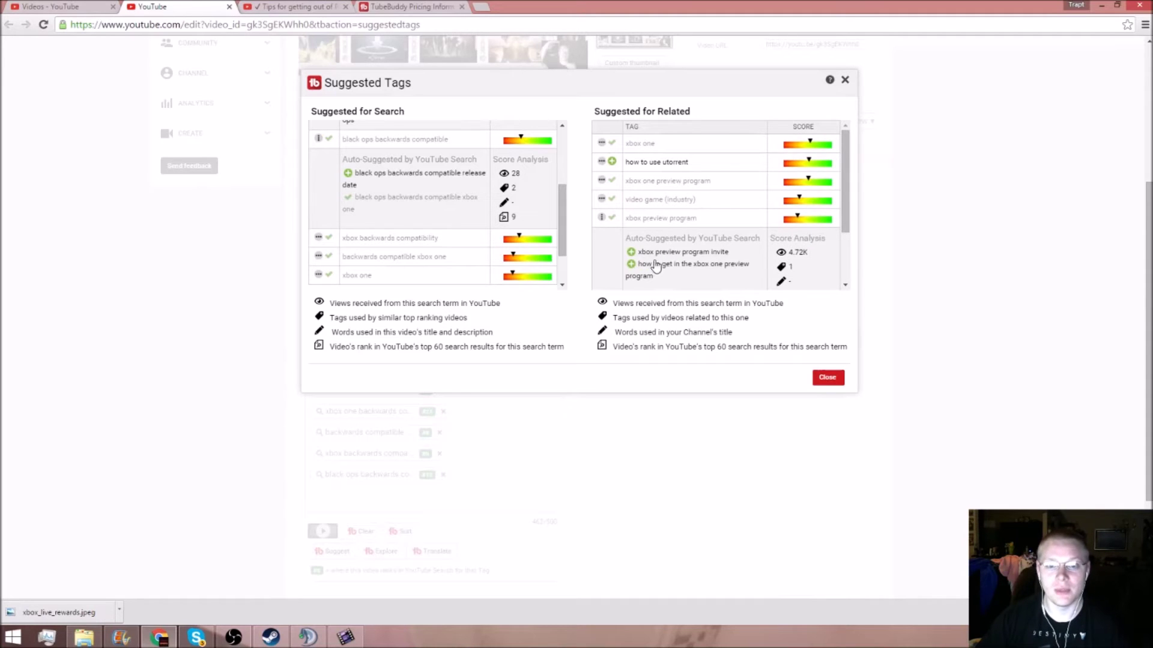
{"action": "left_click", "coordinate": [602, 199]}
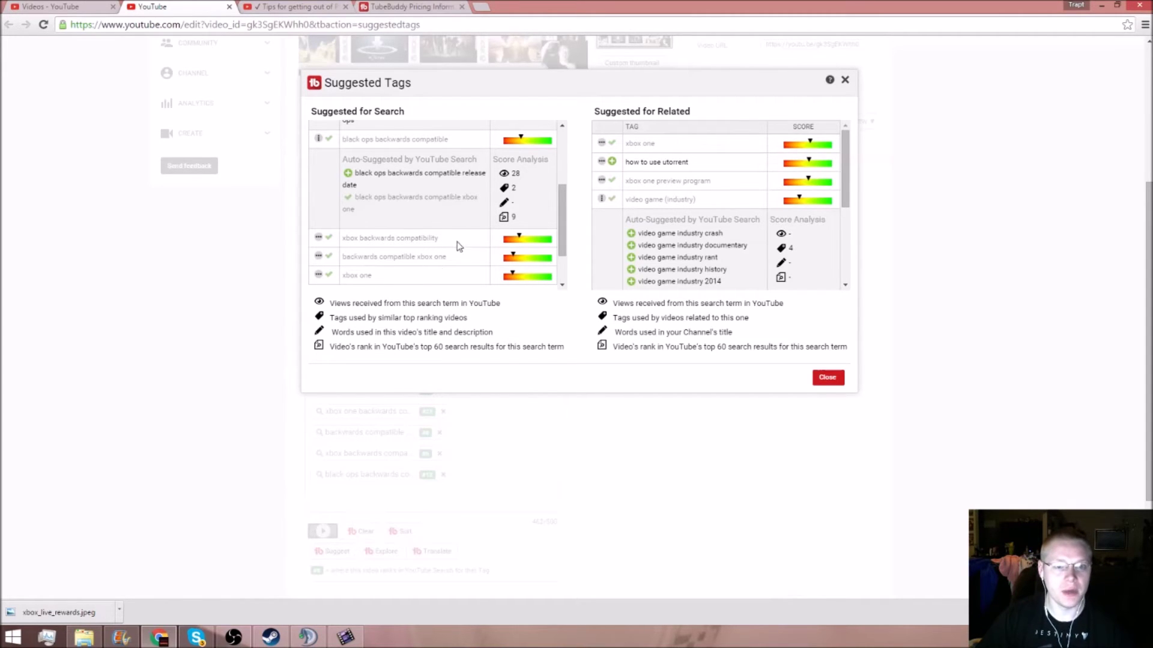
{"action": "left_click_drag", "start_coordinate": [565, 242], "coordinate": [565, 136]}
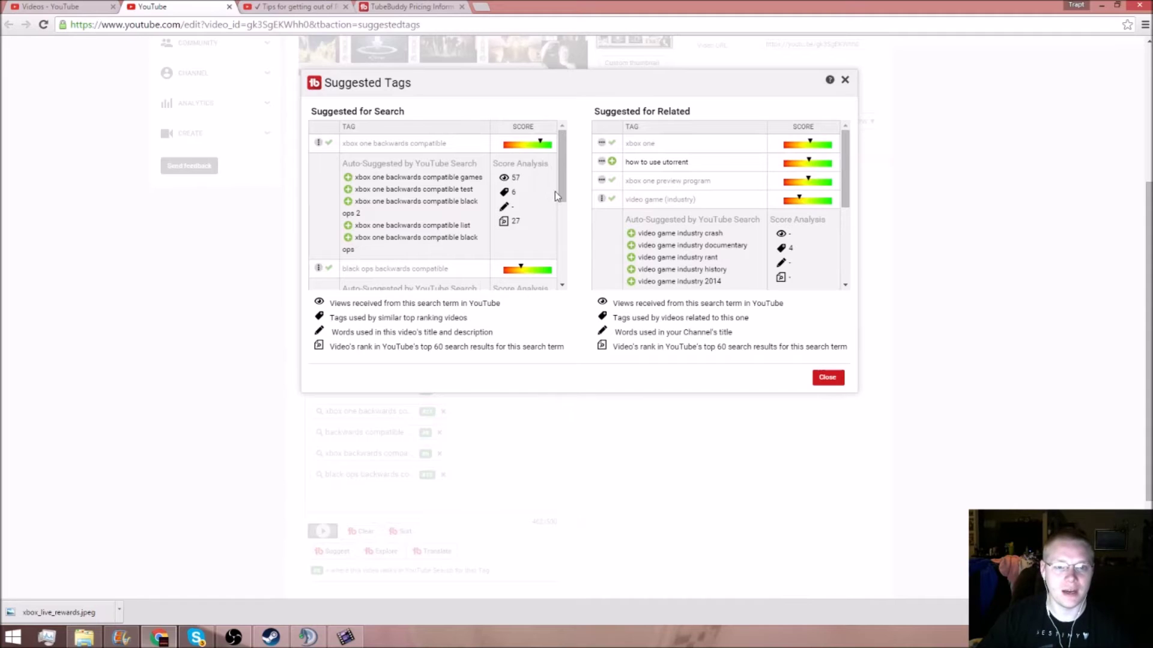
{"action": "scroll", "coordinate": [555, 192], "scroll_direction": "down", "scroll_amount": 2}
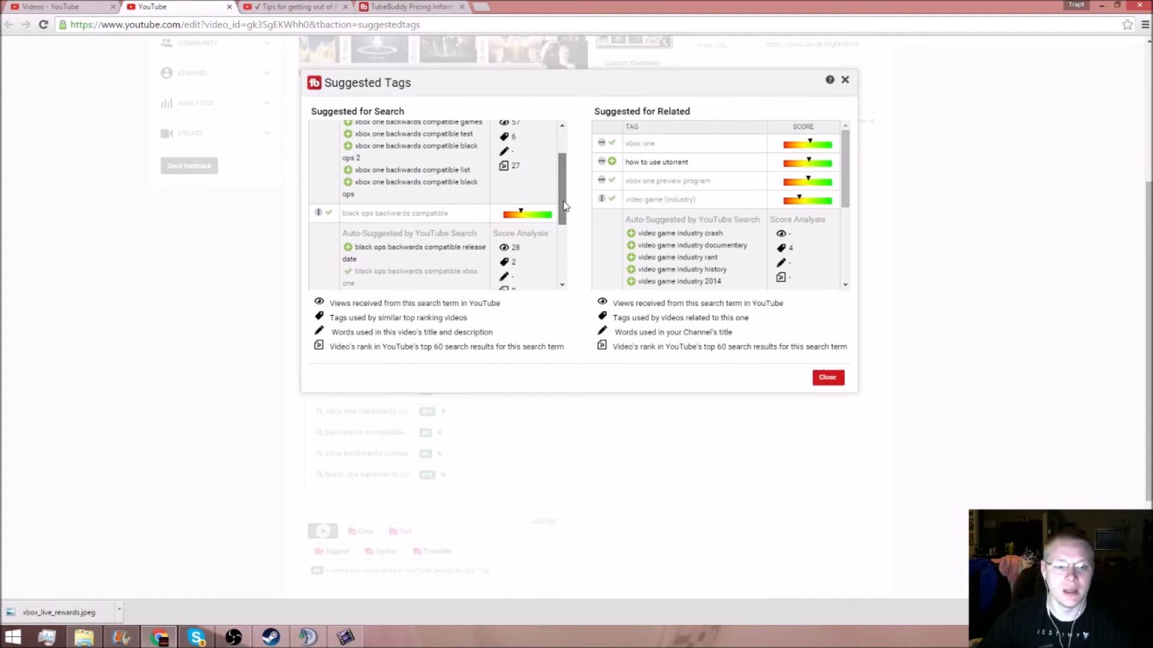
{"action": "left_click_drag", "start_coordinate": [565, 206], "coordinate": [564, 135]}
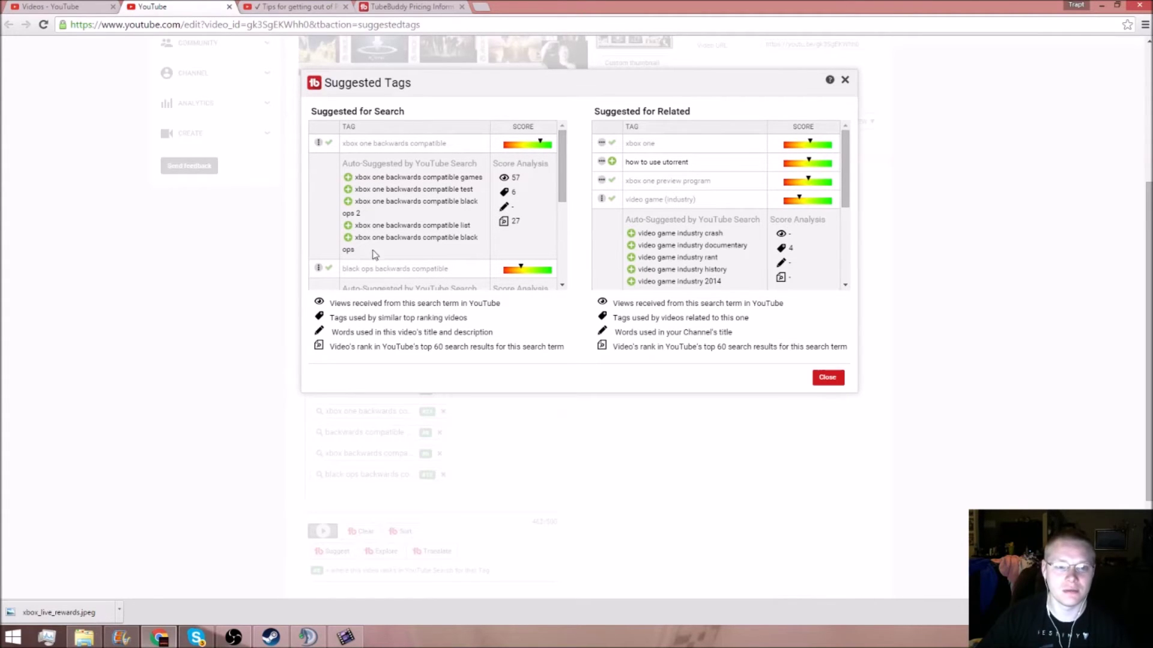
{"action": "left_click", "coordinate": [348, 237]}
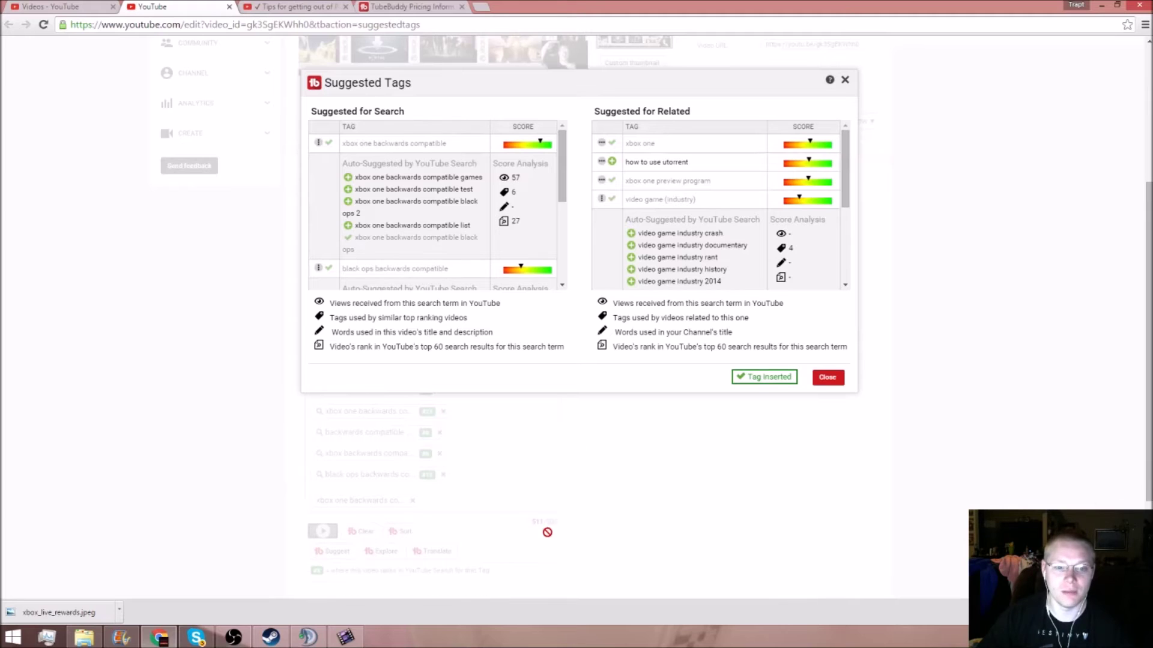
{"action": "left_click", "coordinate": [828, 376]}
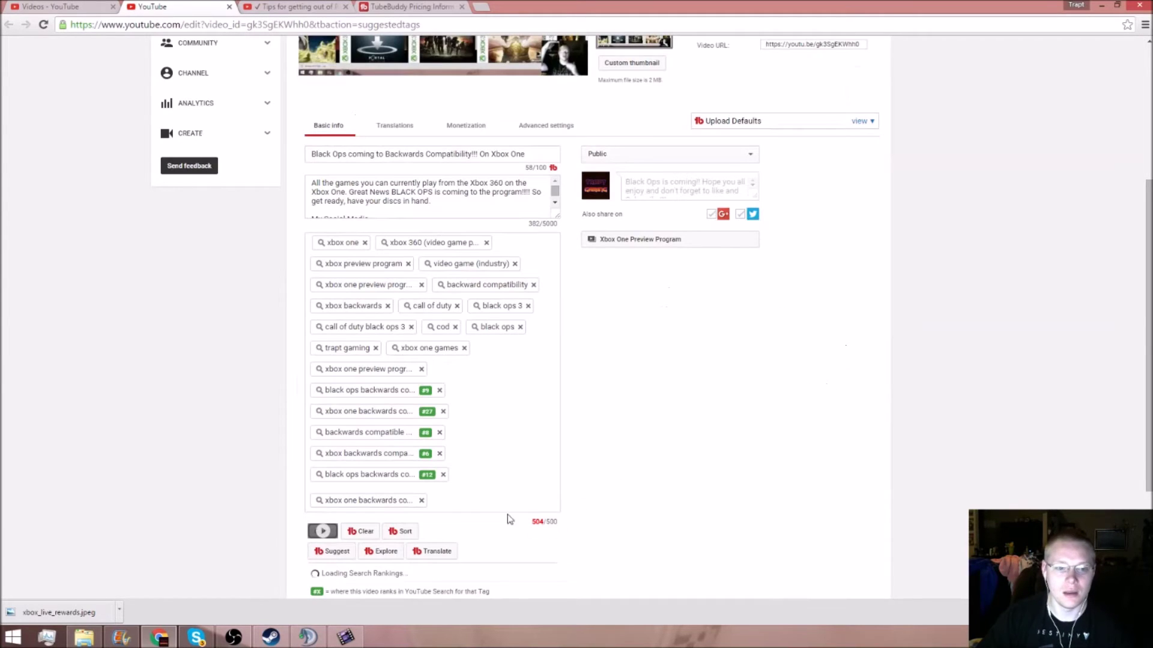
Delete the 'xbox one backwards compatible black ops' tag to stay under 500 characters
{"action": "left_click", "coordinate": [422, 500]}
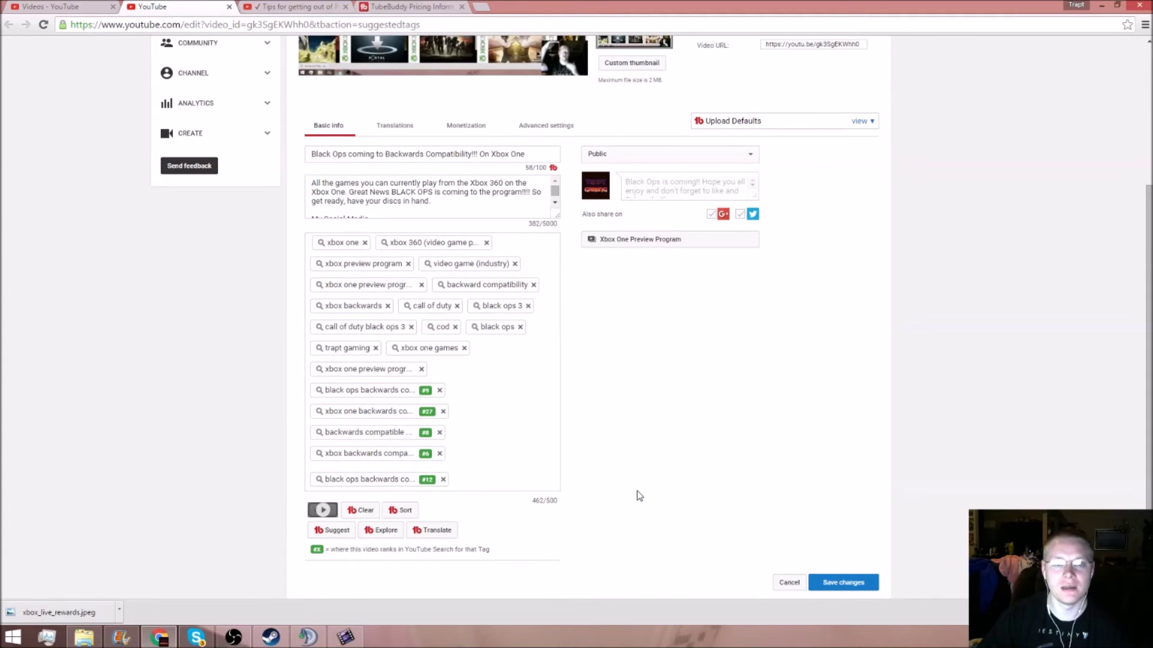
{"action": "scroll", "coordinate": [561, 462], "scroll_direction": "up", "scroll_amount": 6}
{"action": "scroll", "coordinate": [561, 463], "scroll_direction": "up", "scroll_amount": 4}
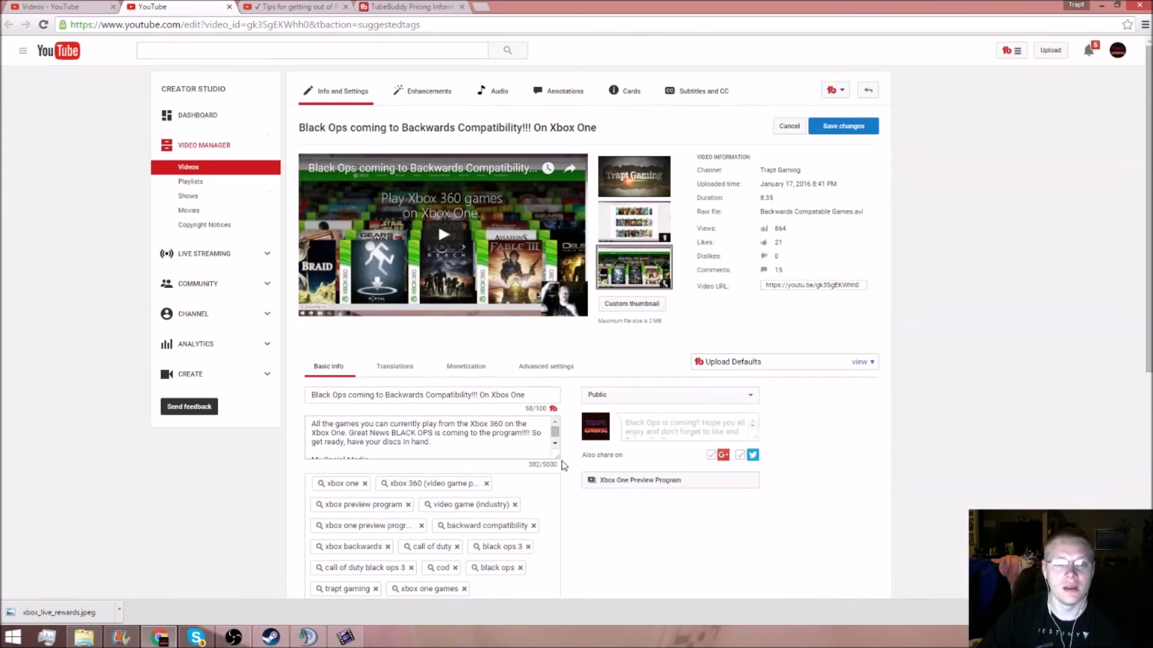
{"action": "left_click", "coordinate": [175, 54]}
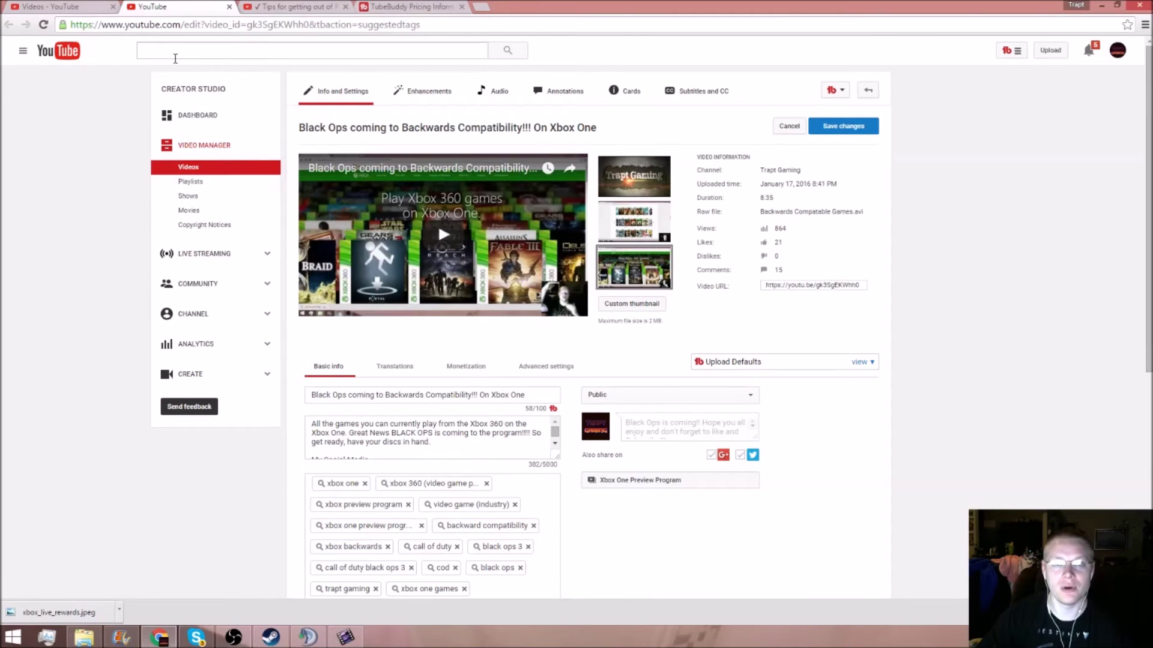
{"action": "scroll", "coordinate": [494, 358], "scroll_direction": "down", "scroll_amount": 10}
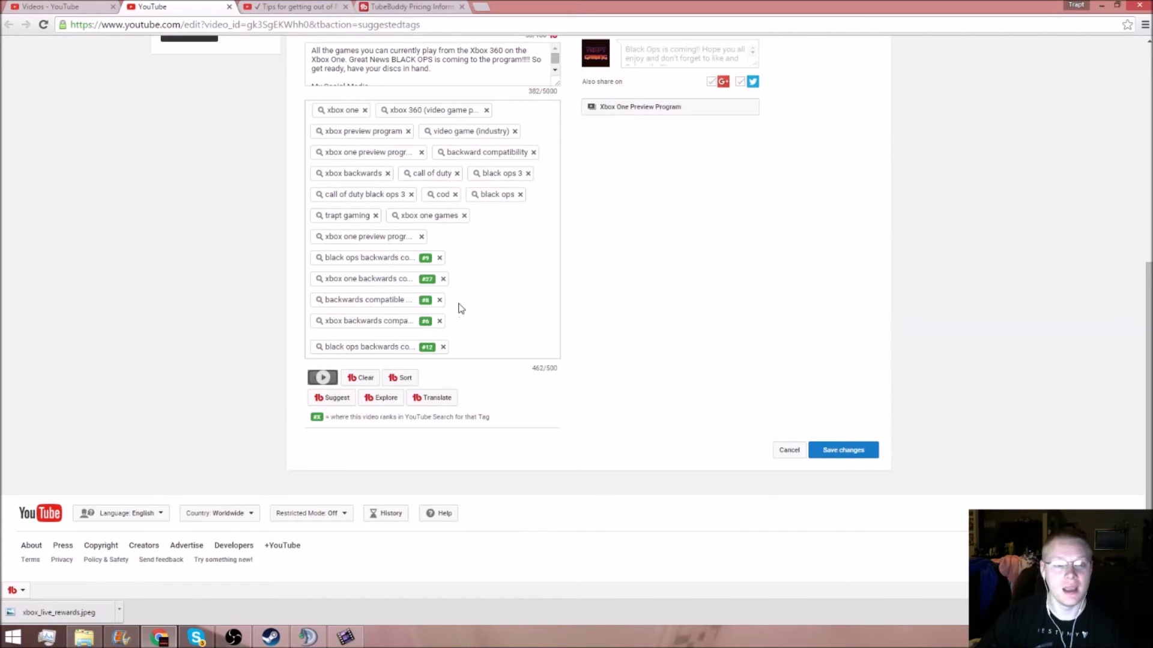
{"action": "scroll", "coordinate": [567, 302], "scroll_direction": "up", "scroll_amount": 1}
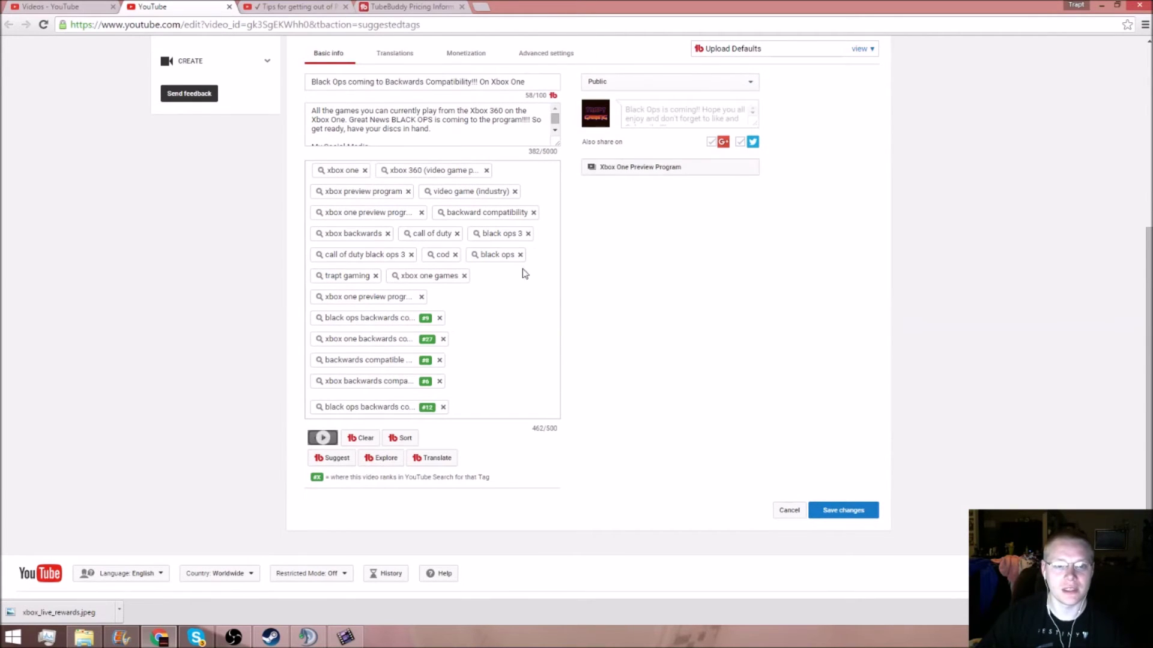
{"action": "scroll", "coordinate": [532, 286], "scroll_direction": "up", "scroll_amount": 2}
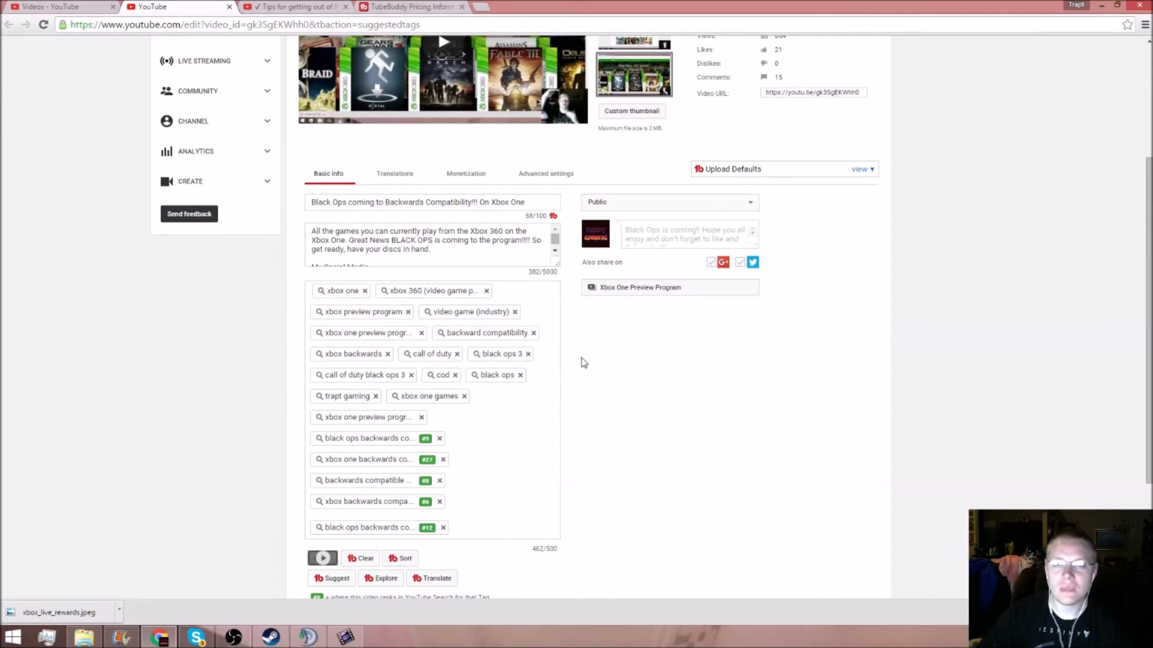
{"action": "scroll", "coordinate": [581, 362], "scroll_direction": "up", "scroll_amount": 5}
{"action": "scroll", "coordinate": [581, 362], "scroll_direction": "up", "scroll_amount": 3}
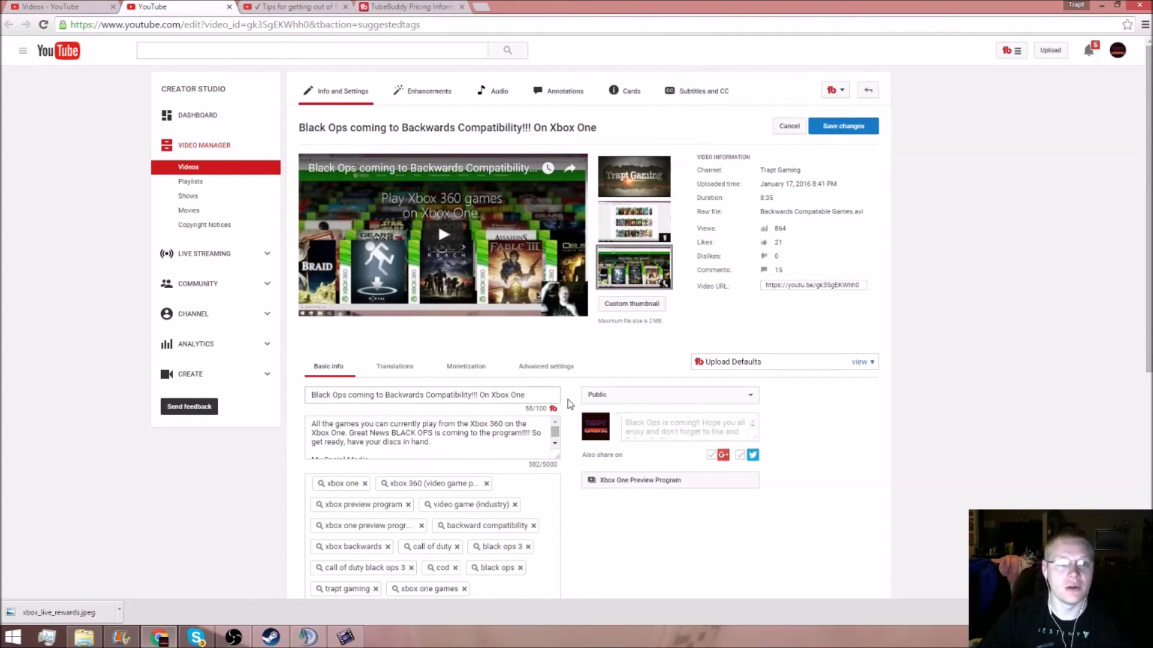
{"action": "left_click", "coordinate": [294, 9]}
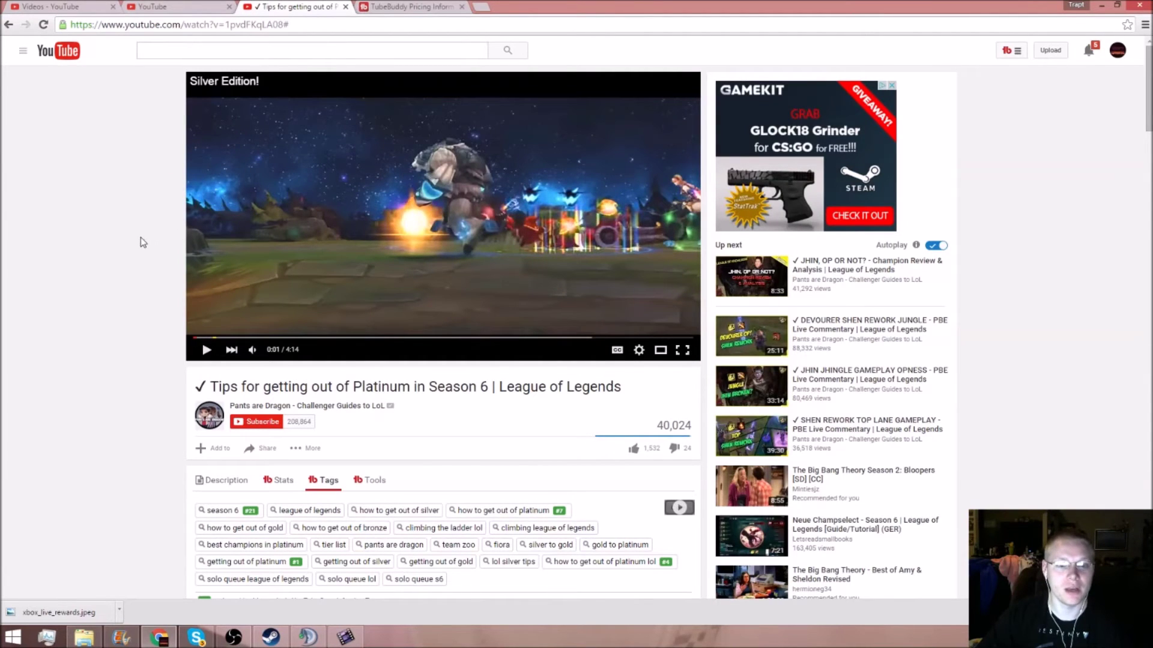
{"action": "scroll", "coordinate": [141, 237], "scroll_direction": "down", "scroll_amount": 3}
{"action": "scroll", "coordinate": [141, 237], "scroll_direction": "down", "scroll_amount": 2}
{"action": "scroll", "coordinate": [143, 236], "scroll_direction": "down", "scroll_amount": 1}
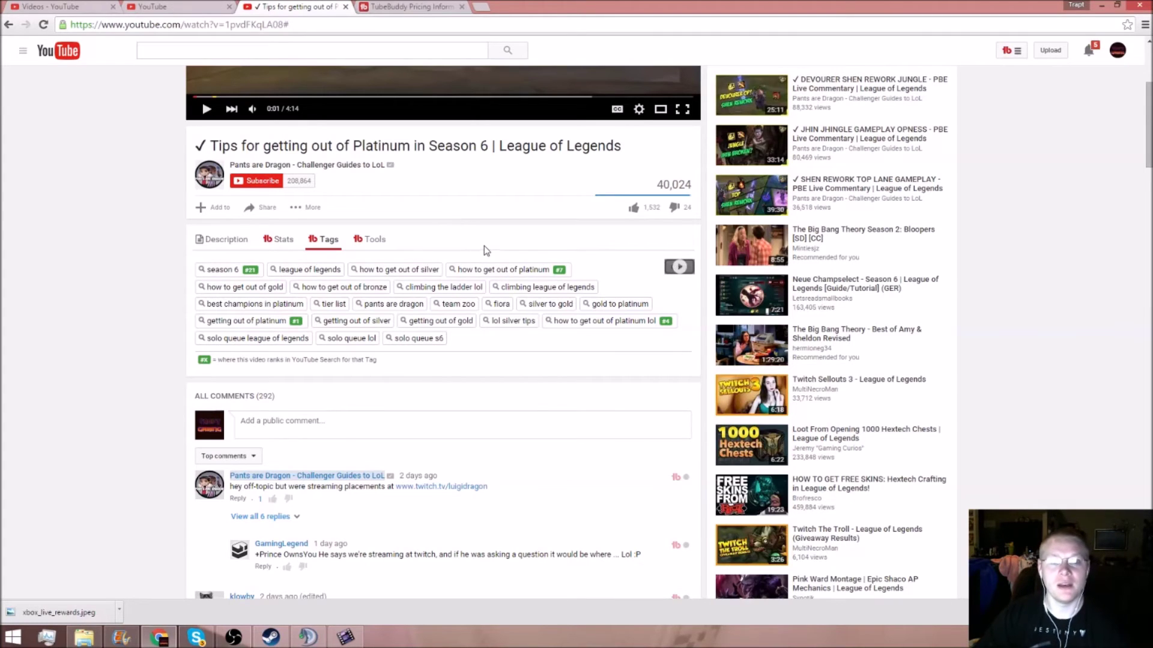
Browse the watch page's TubeBuddy stats, tools and ranked tags, then return to the video manager
{"action": "left_click", "coordinate": [280, 240]}
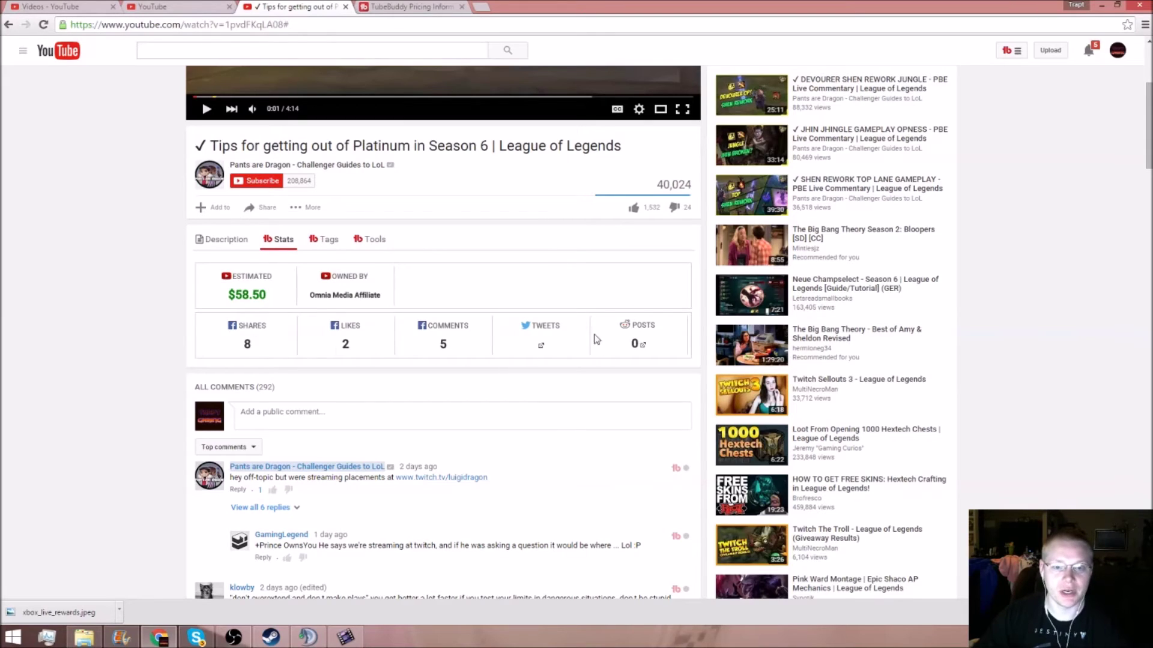
{"action": "left_click", "coordinate": [325, 240]}
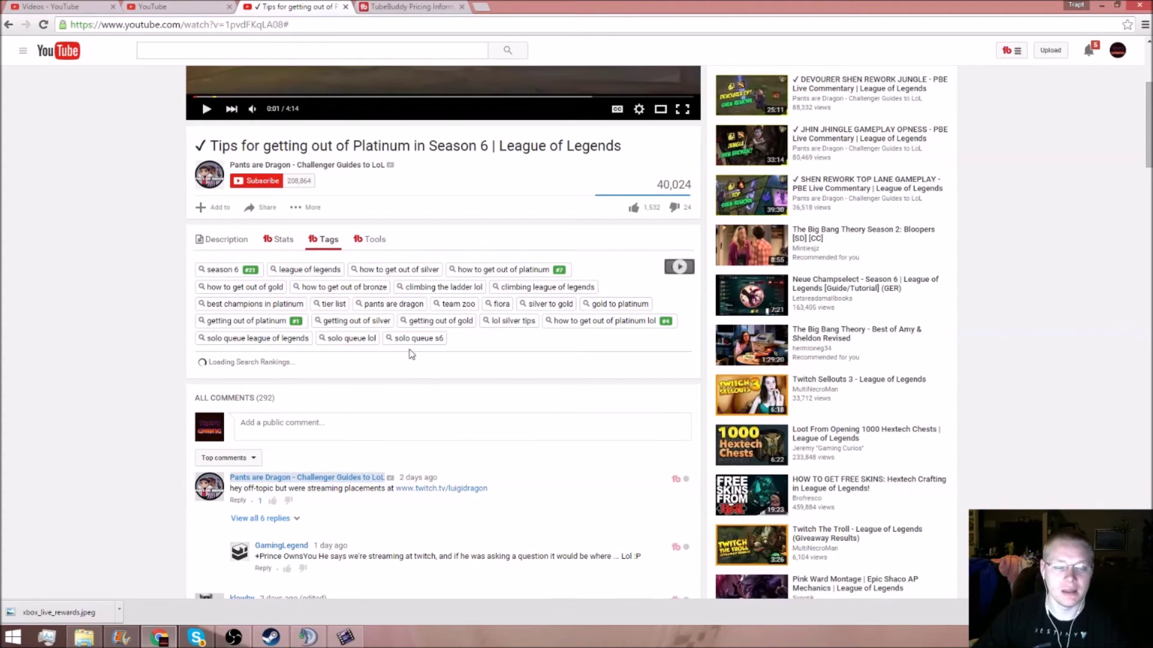
{"action": "left_click", "coordinate": [369, 240]}
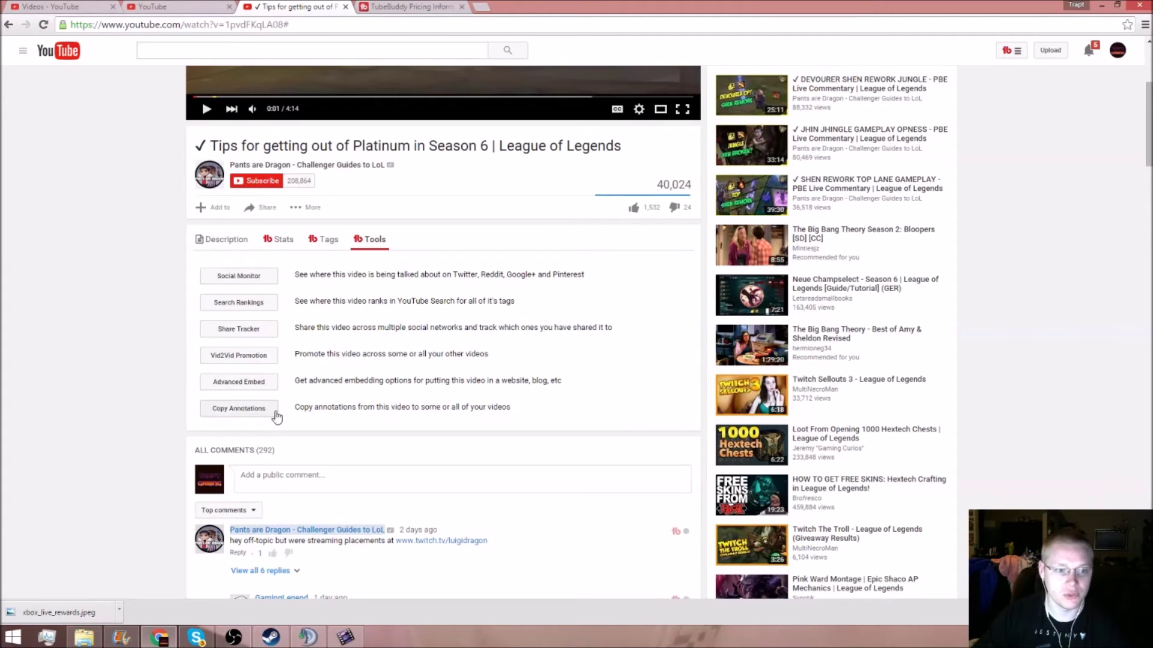
{"action": "left_click", "coordinate": [325, 239]}
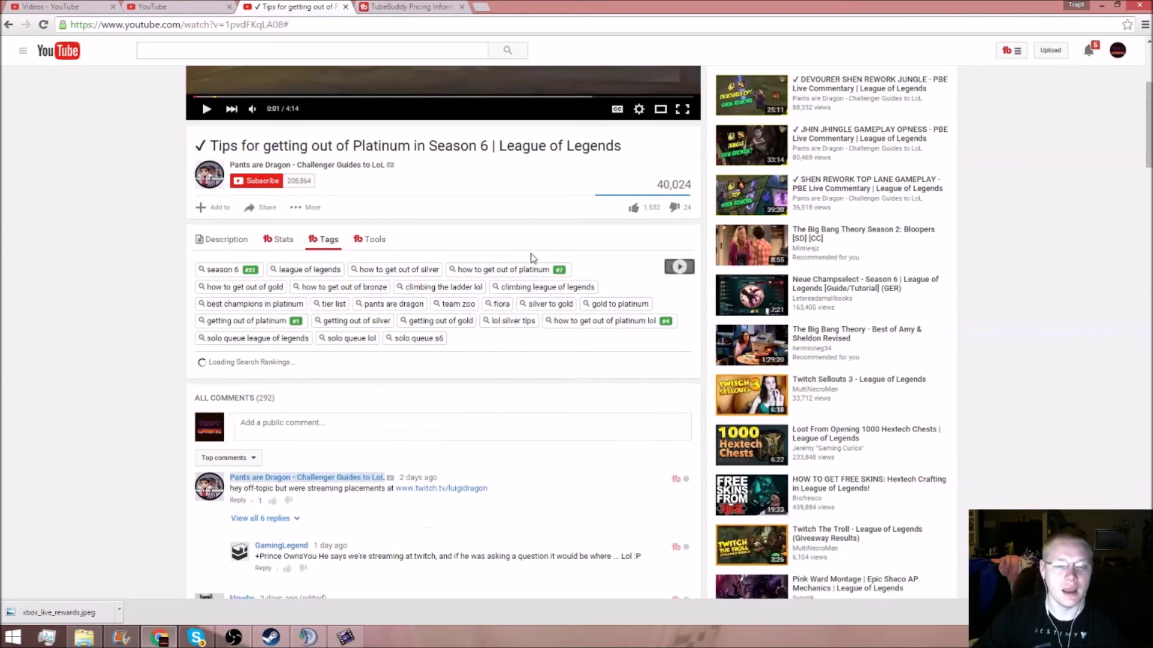
{"action": "scroll", "coordinate": [530, 254], "scroll_direction": "up", "scroll_amount": 3}
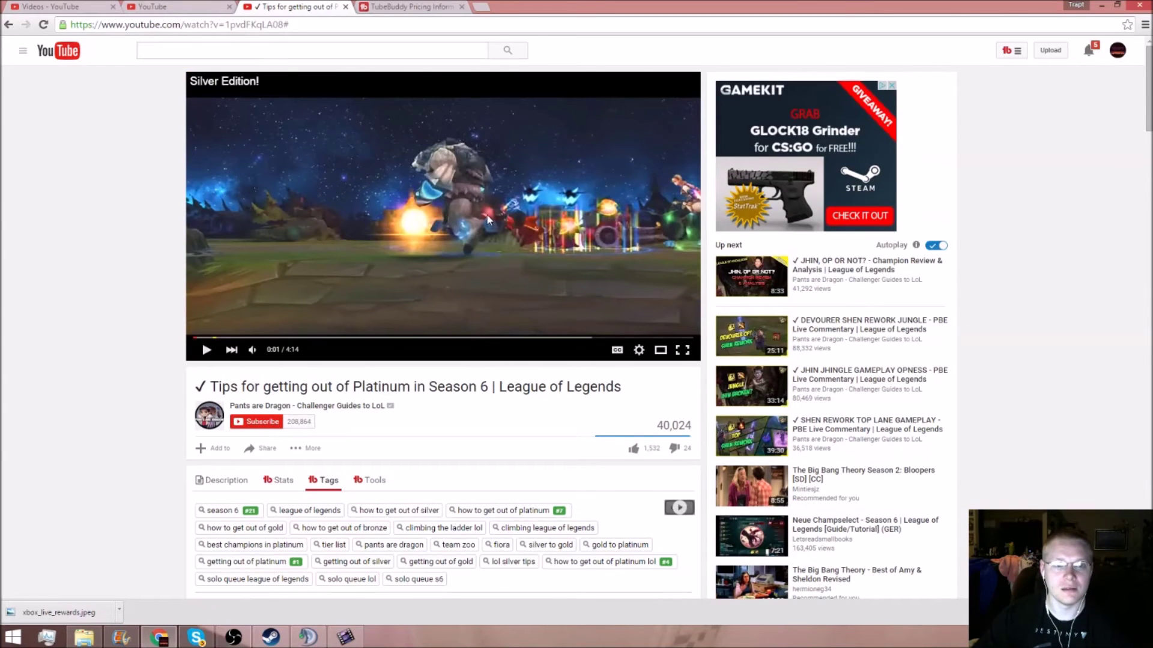
{"action": "left_click", "coordinate": [77, 9]}
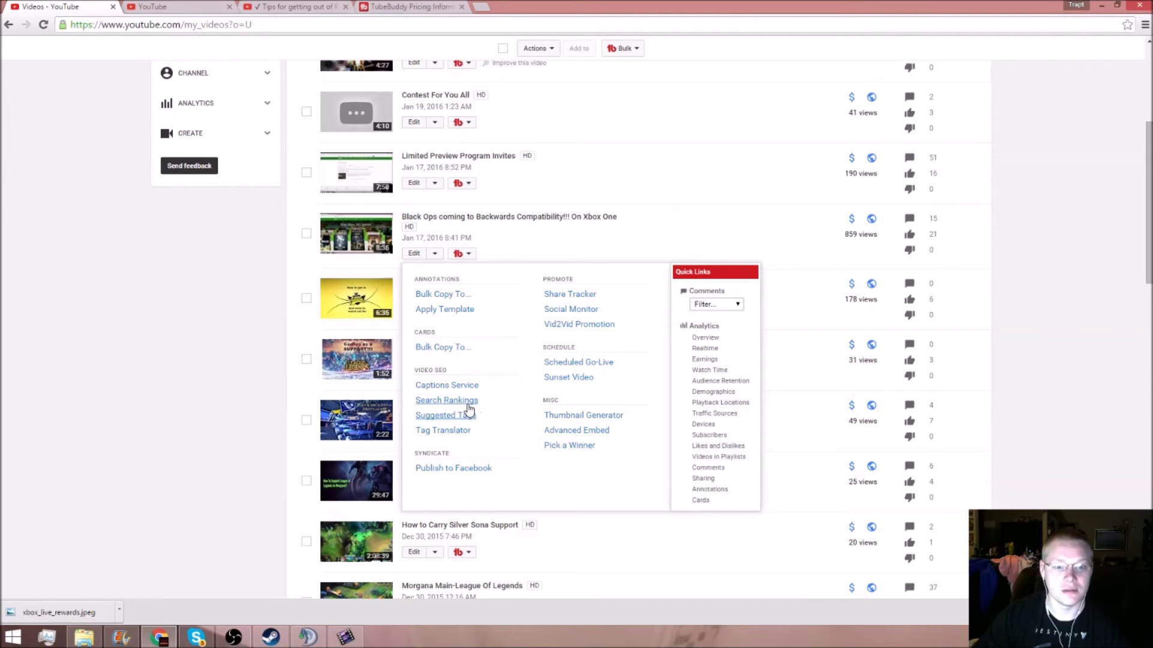
Review the Black Ops video's Search Rankings for each tag, then close the rankings table
{"action": "left_click", "coordinate": [447, 400]}
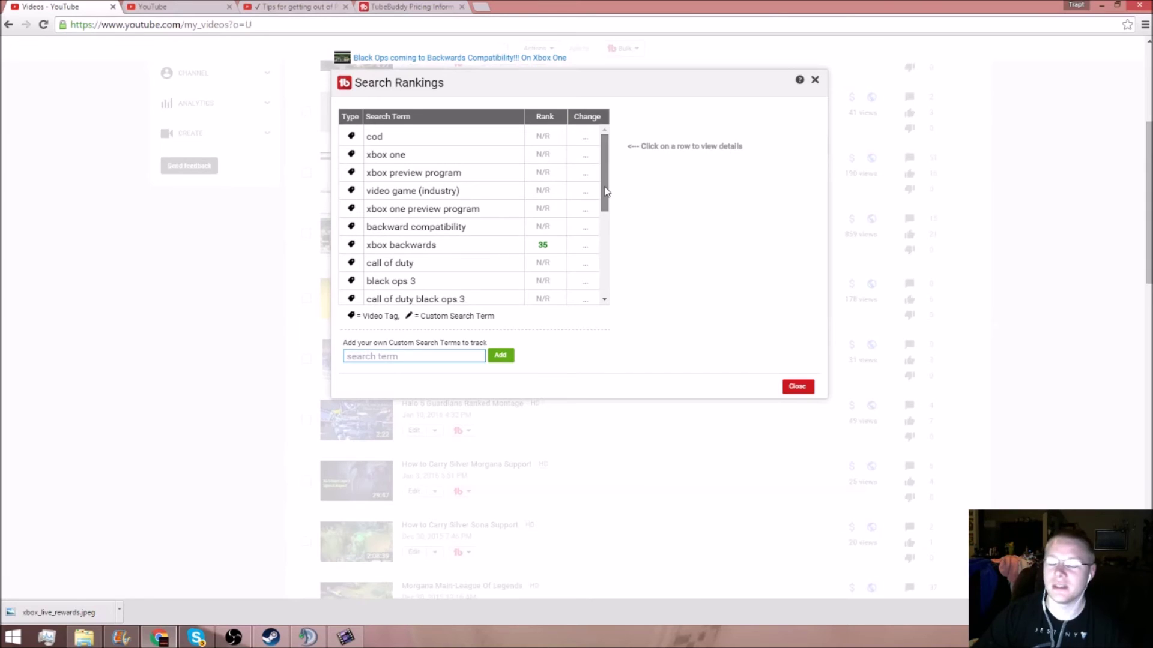
{"action": "left_click_drag", "start_coordinate": [604, 190], "coordinate": [616, 275]}
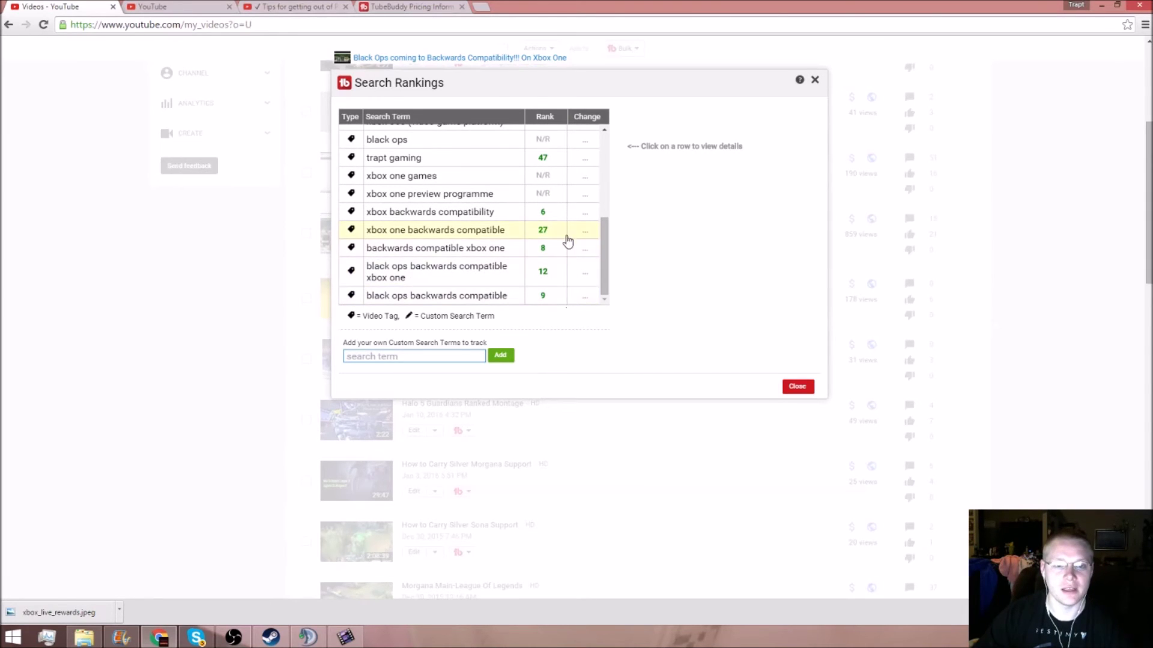
{"action": "left_click_drag", "start_coordinate": [608, 267], "coordinate": [603, 225]}
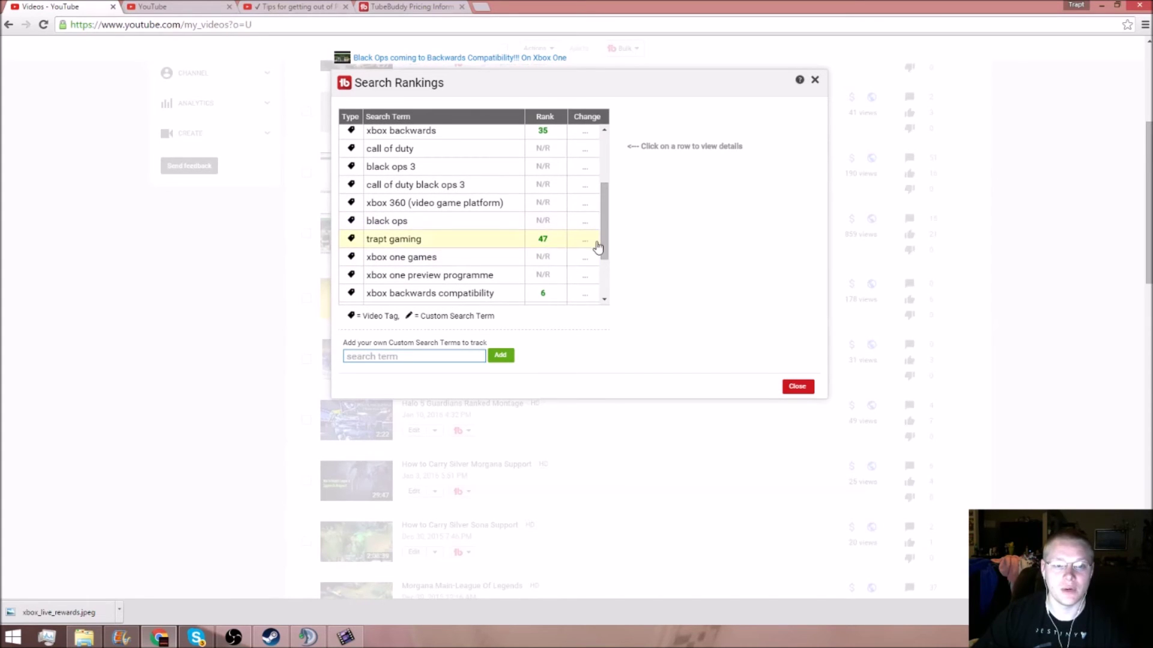
{"action": "left_click_drag", "start_coordinate": [604, 247], "coordinate": [609, 192]}
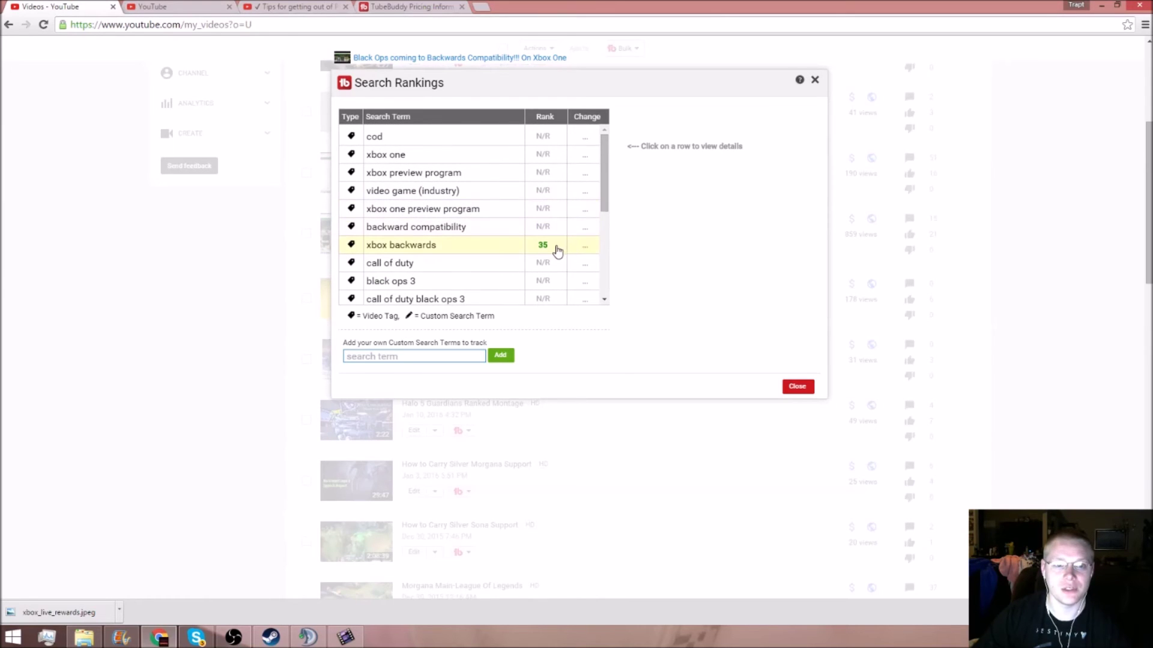
{"action": "left_click", "coordinate": [797, 386]}
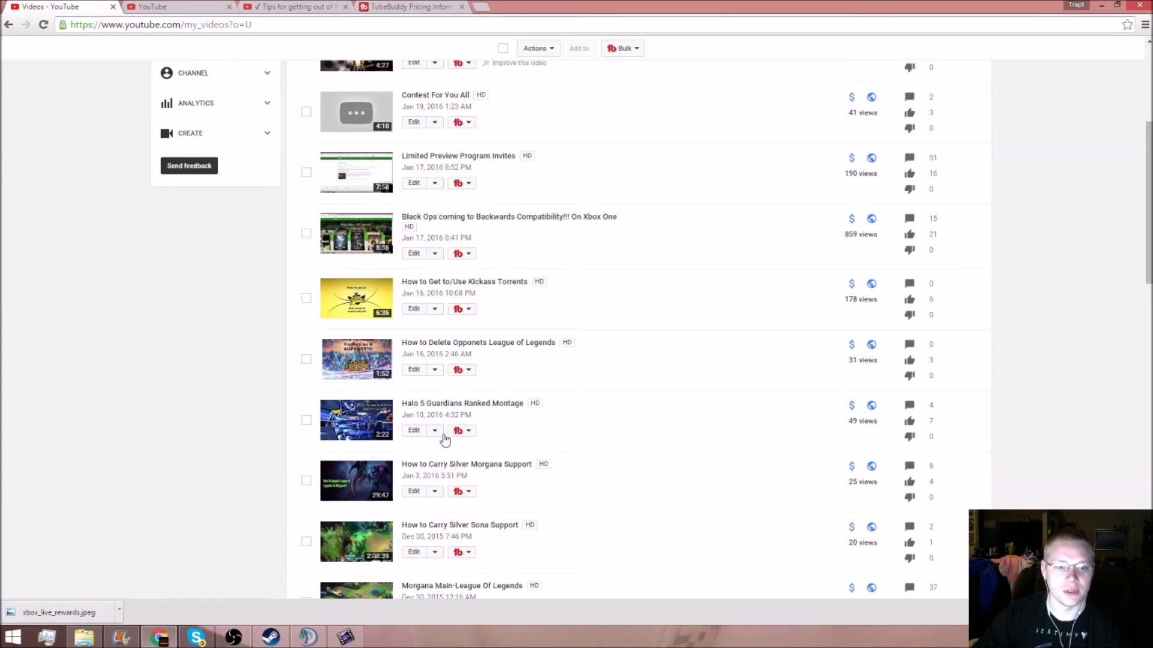
Open a listed video's Edit and TubeBuddy menus, then return to the Black Ops edit page
{"action": "left_click", "coordinate": [435, 371]}
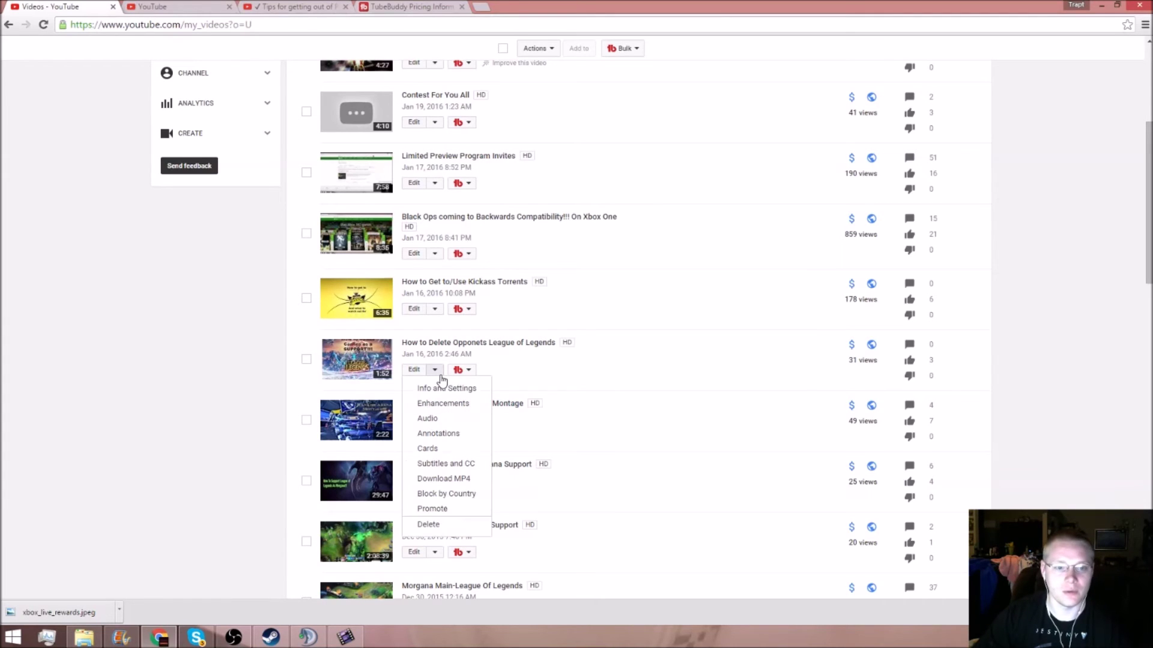
{"action": "left_click", "coordinate": [468, 370]}
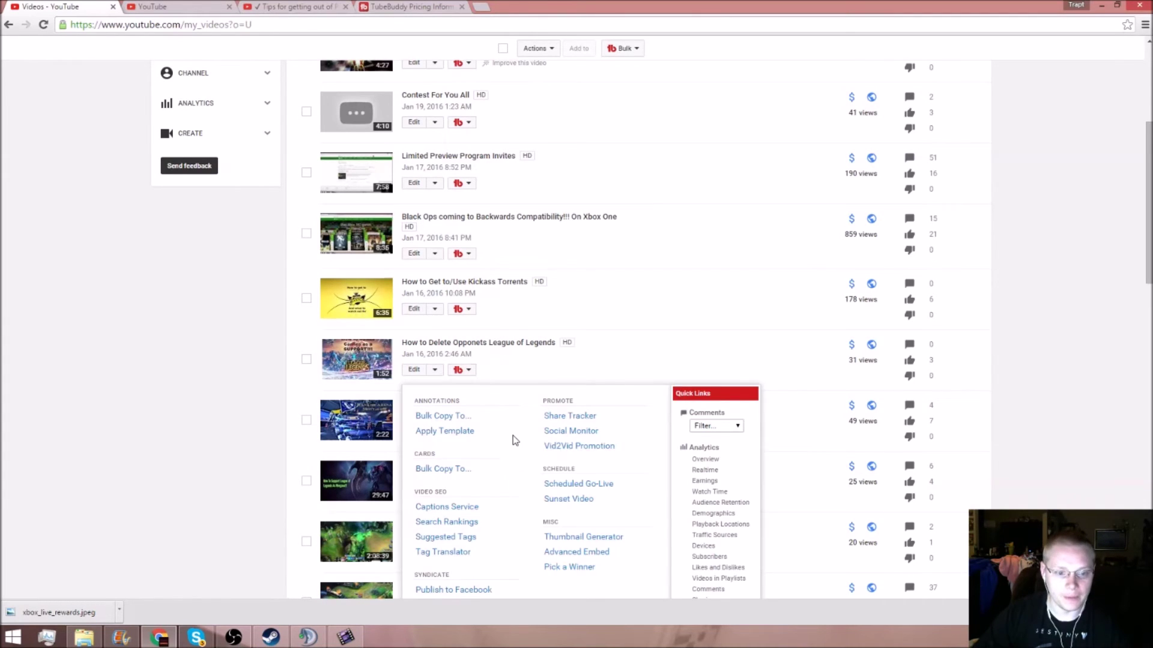
{"action": "scroll", "coordinate": [504, 424], "scroll_direction": "down", "scroll_amount": 1}
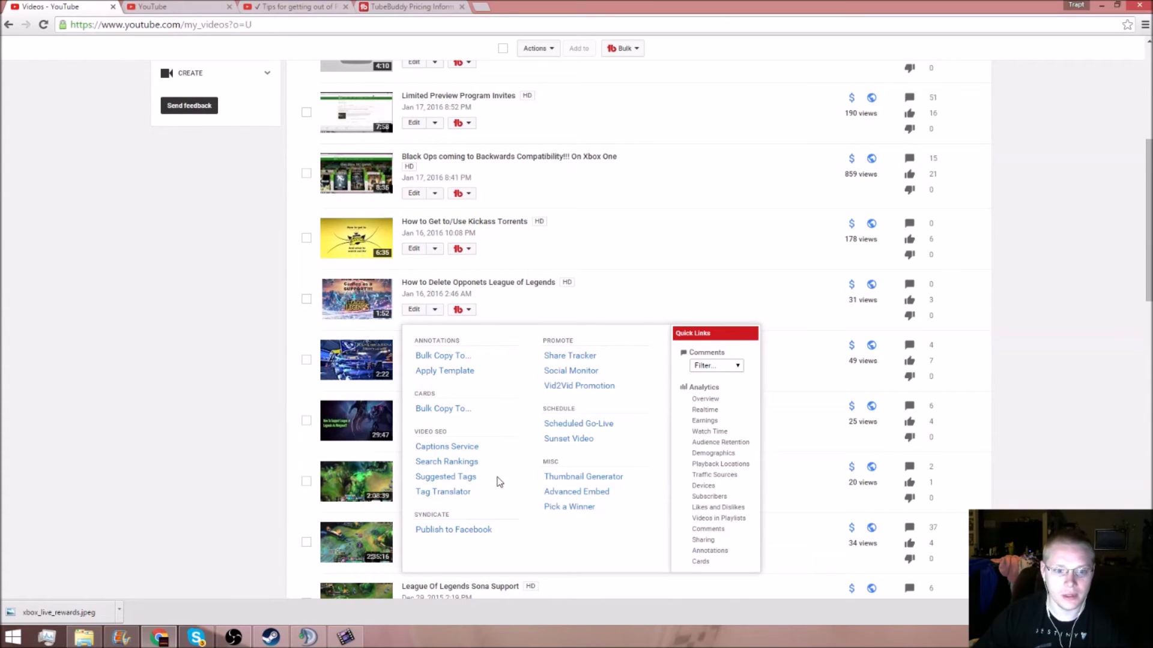
{"action": "left_click", "coordinate": [292, 8]}
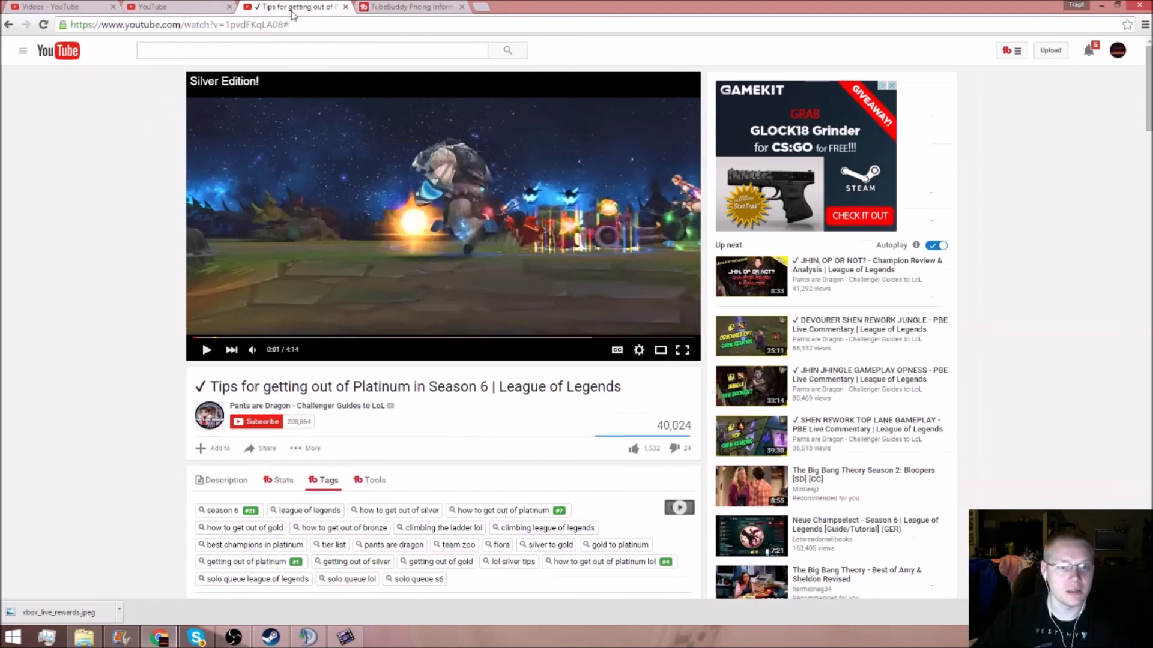
{"action": "left_click", "coordinate": [397, 8]}
{"action": "left_click", "coordinate": [151, 7]}
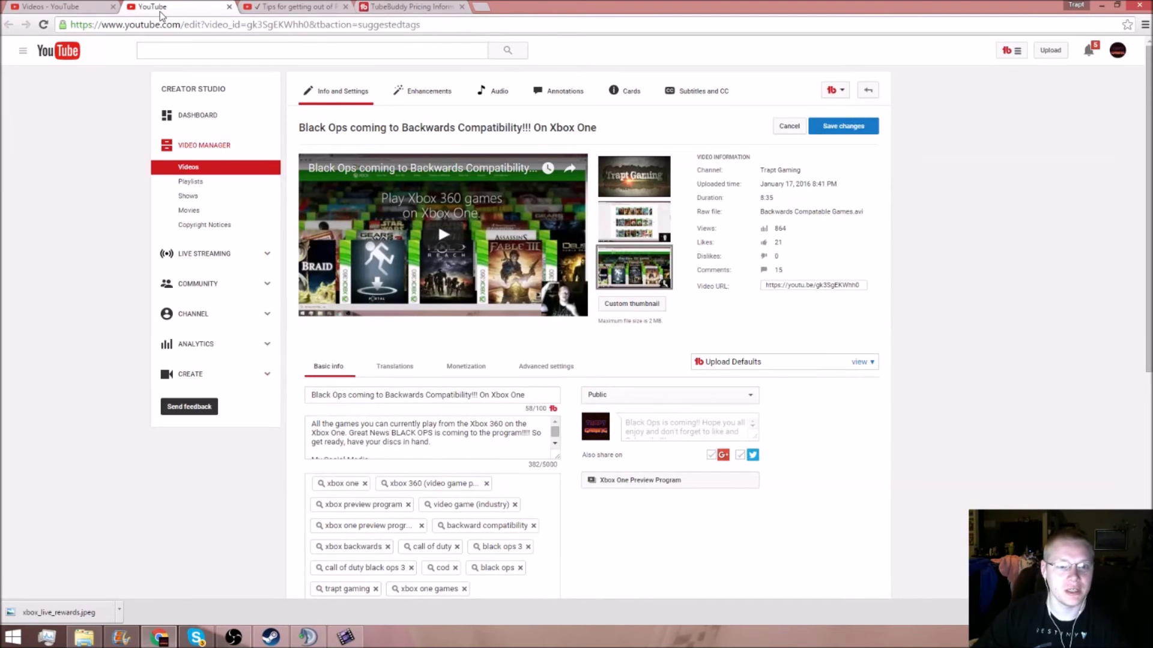
{"action": "scroll", "coordinate": [573, 441], "scroll_direction": "down", "scroll_amount": 5}
{"action": "scroll", "coordinate": [573, 441], "scroll_direction": "down", "scroll_amount": 5}
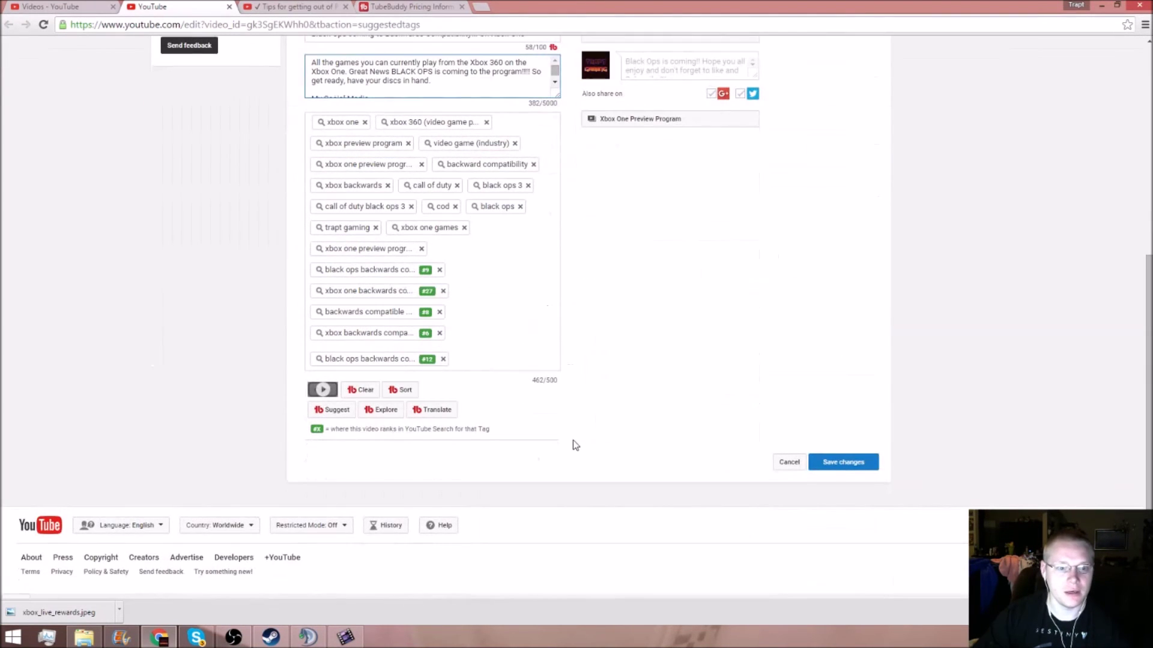
Launch TubeBuddy's Tag Explorer from below the Black Ops video's tag box
{"action": "left_click", "coordinate": [386, 410]}
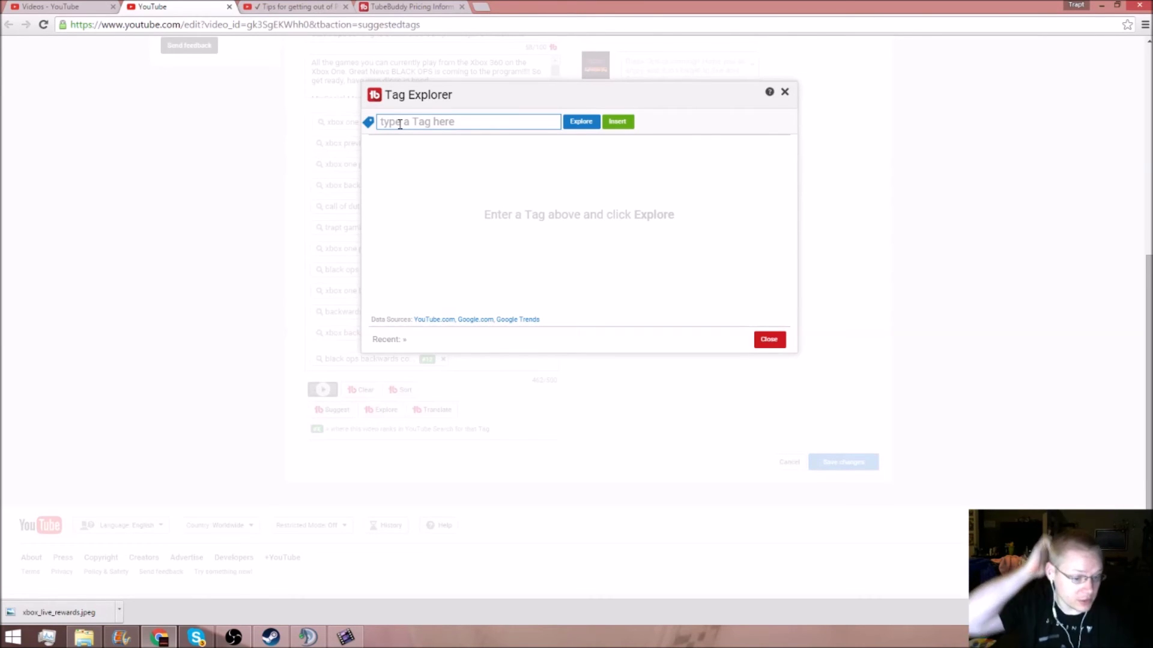
{"action": "type", "text": "Black"}
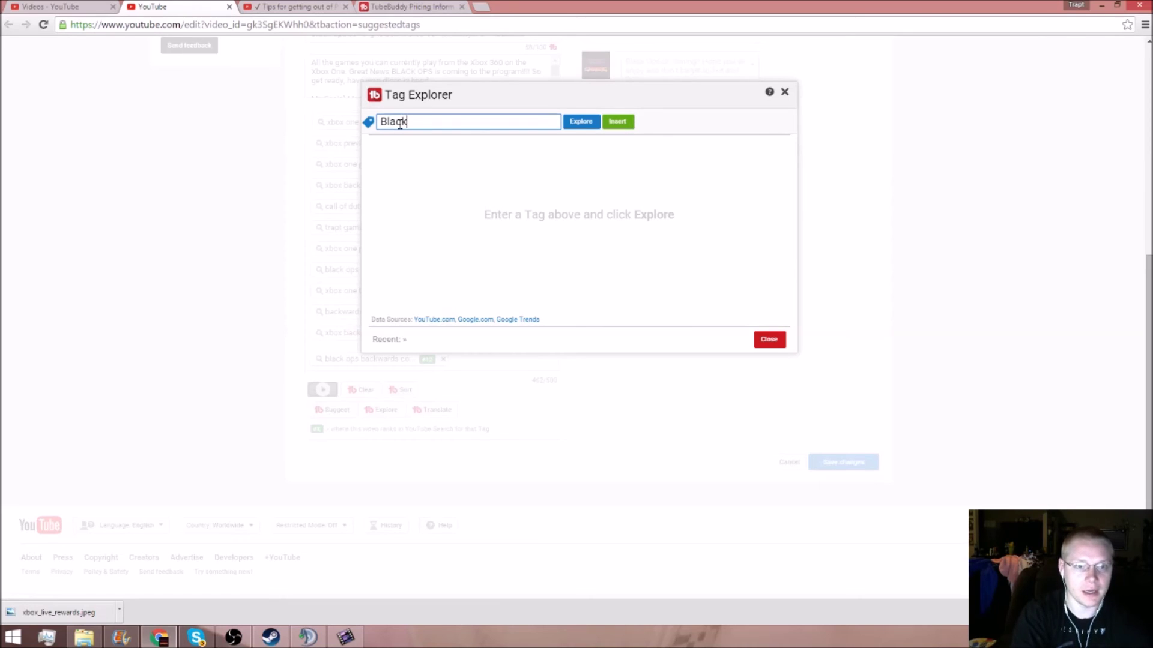
{"action": "type", "text": " Ops"}
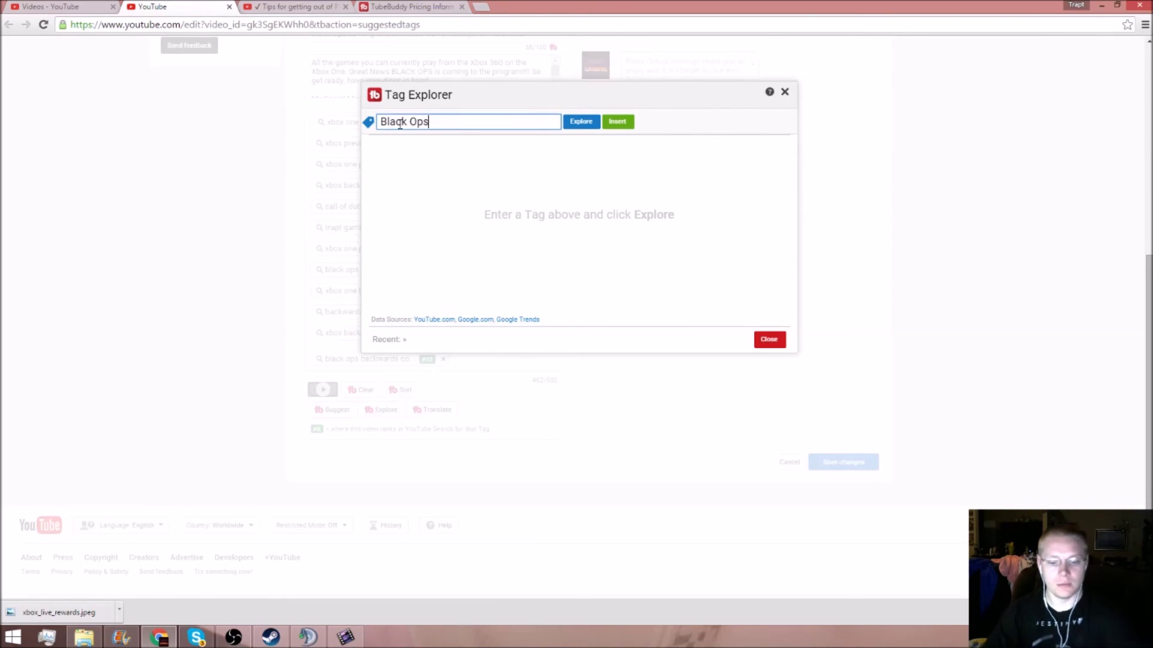
Research 'black ops' and 'black ops backwards' (75/100), add the 'black ops' tag, and close
{"action": "key", "text": "Return"}
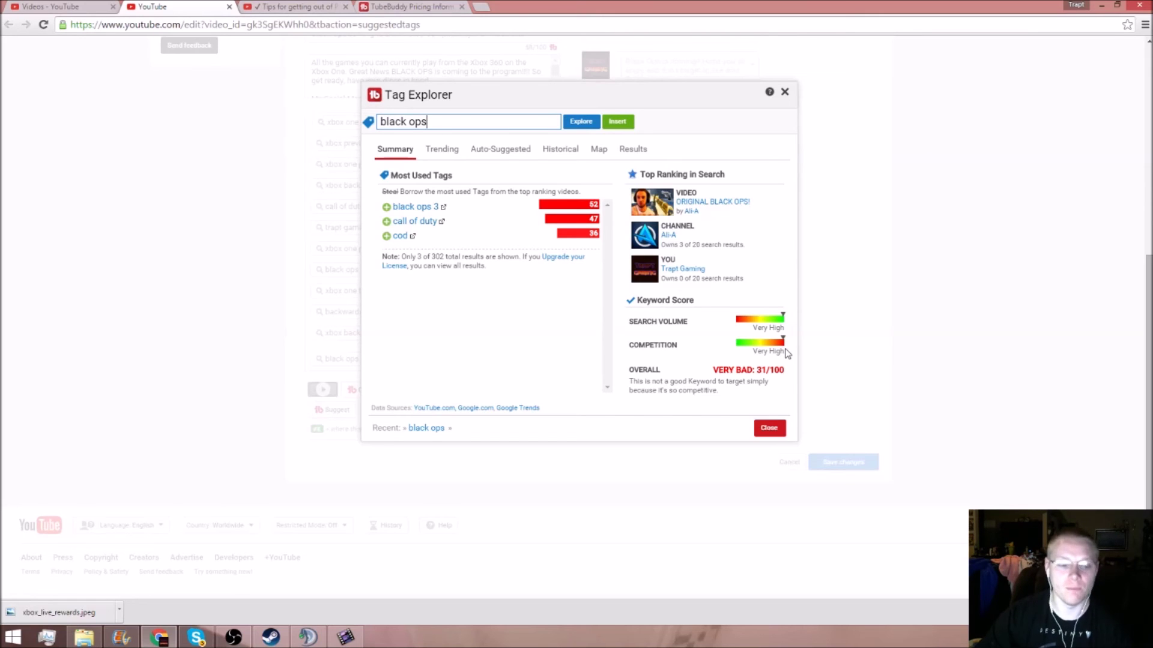
{"action": "type", "text": " B"}
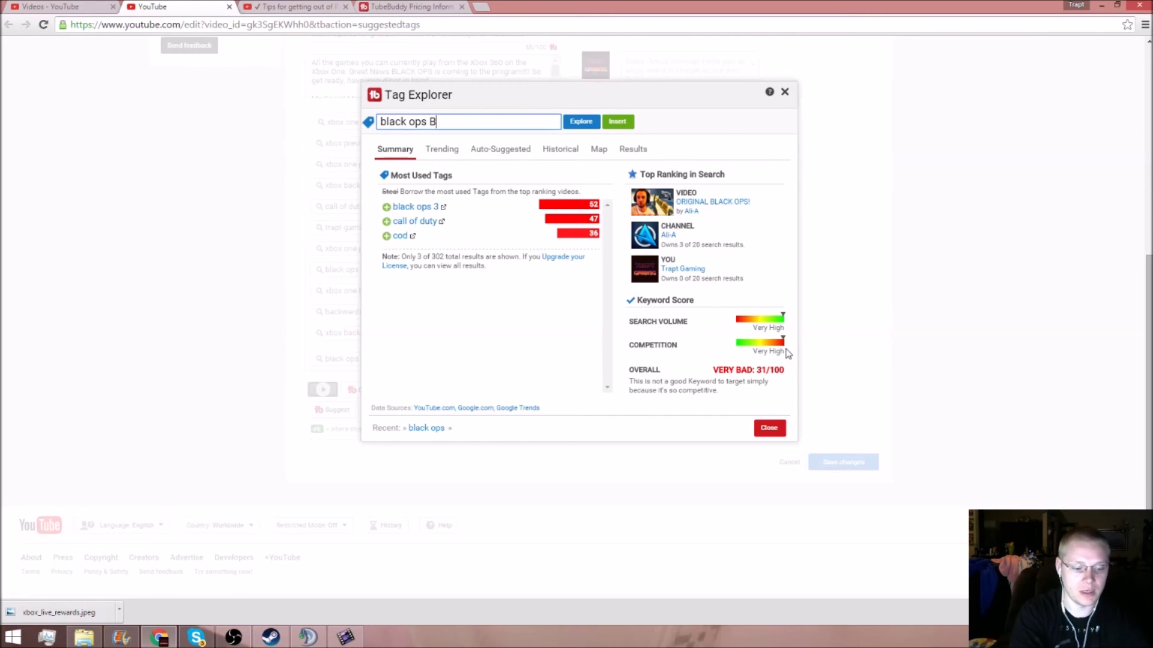
{"action": "type", "text": "ackwards"}
{"action": "key", "text": "Return"}
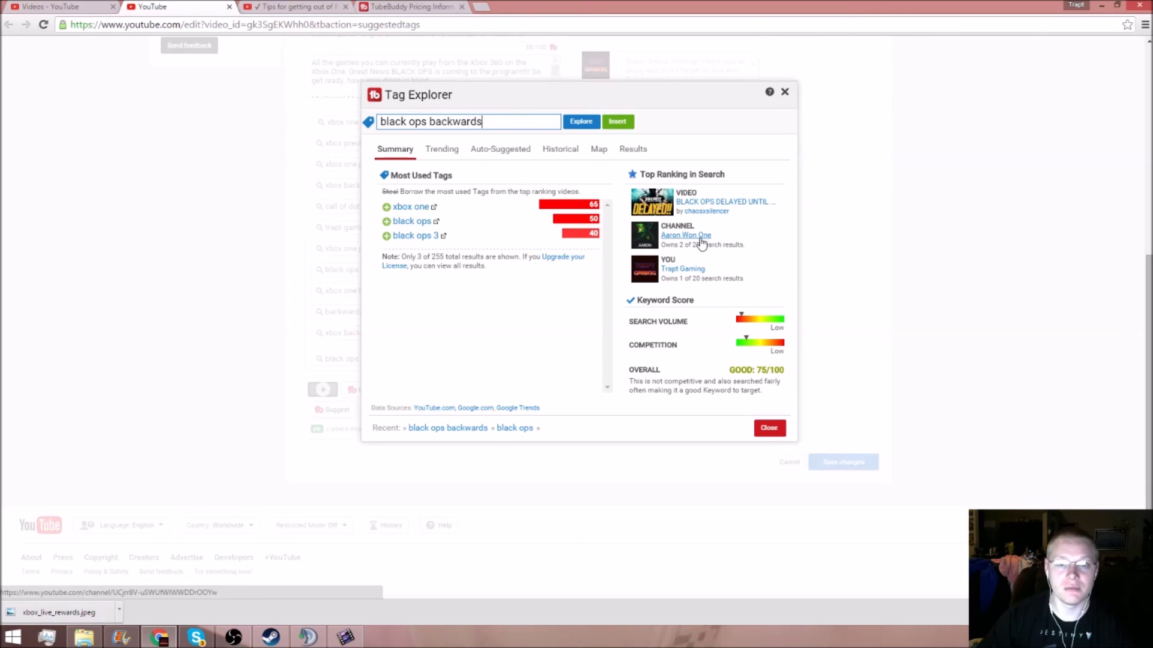
{"action": "left_click", "coordinate": [386, 222]}
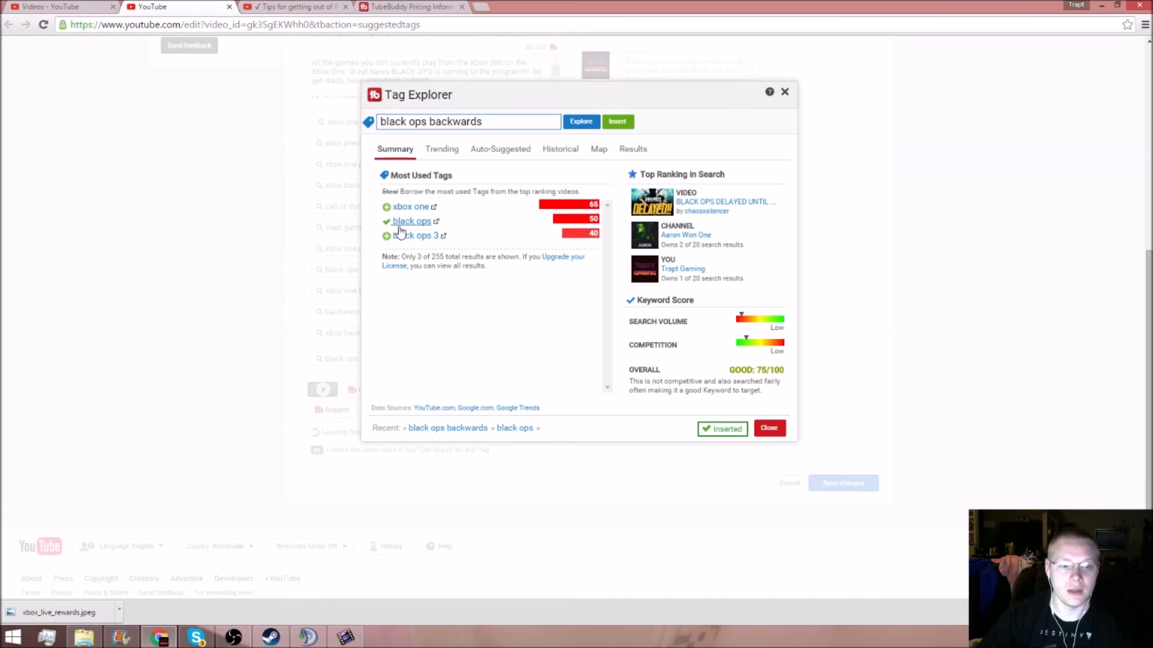
{"action": "left_click", "coordinate": [770, 428]}
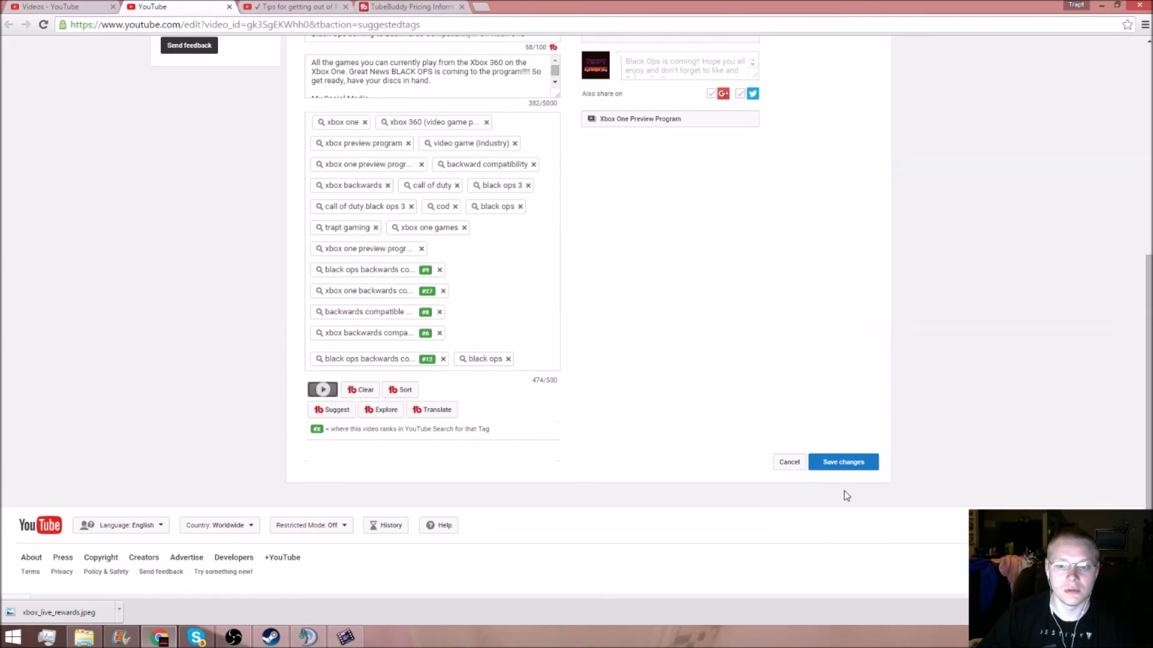
Save the video, remove the 'black ops' tag, and save the updated tag list
{"action": "left_click", "coordinate": [845, 463]}
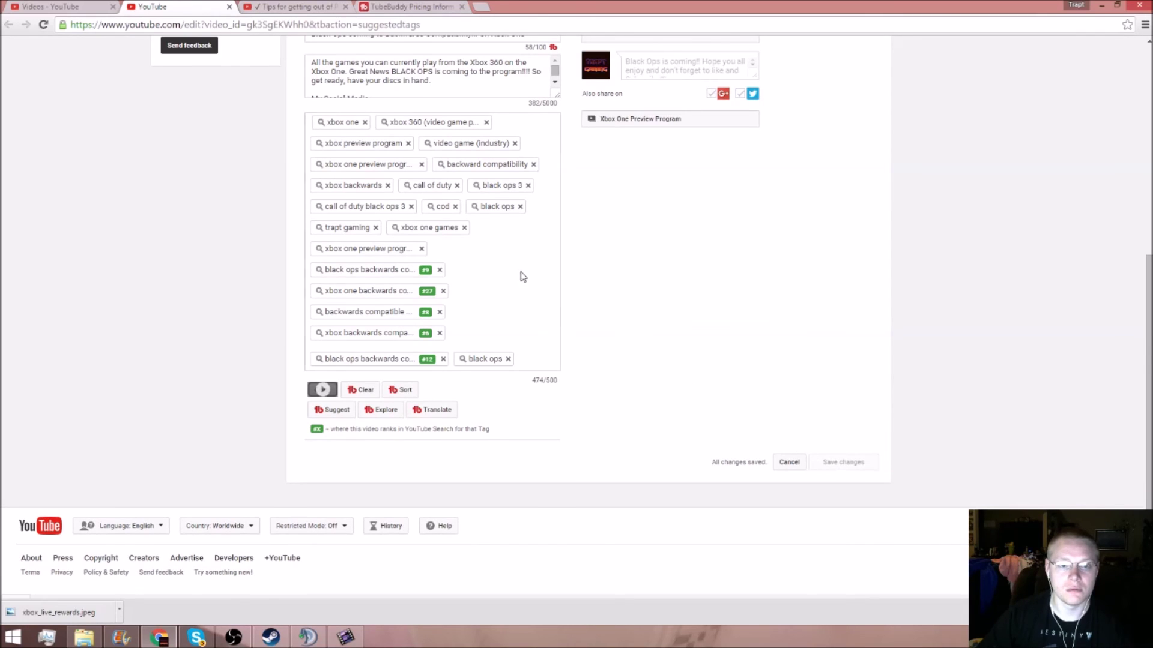
{"action": "left_click", "coordinate": [507, 359]}
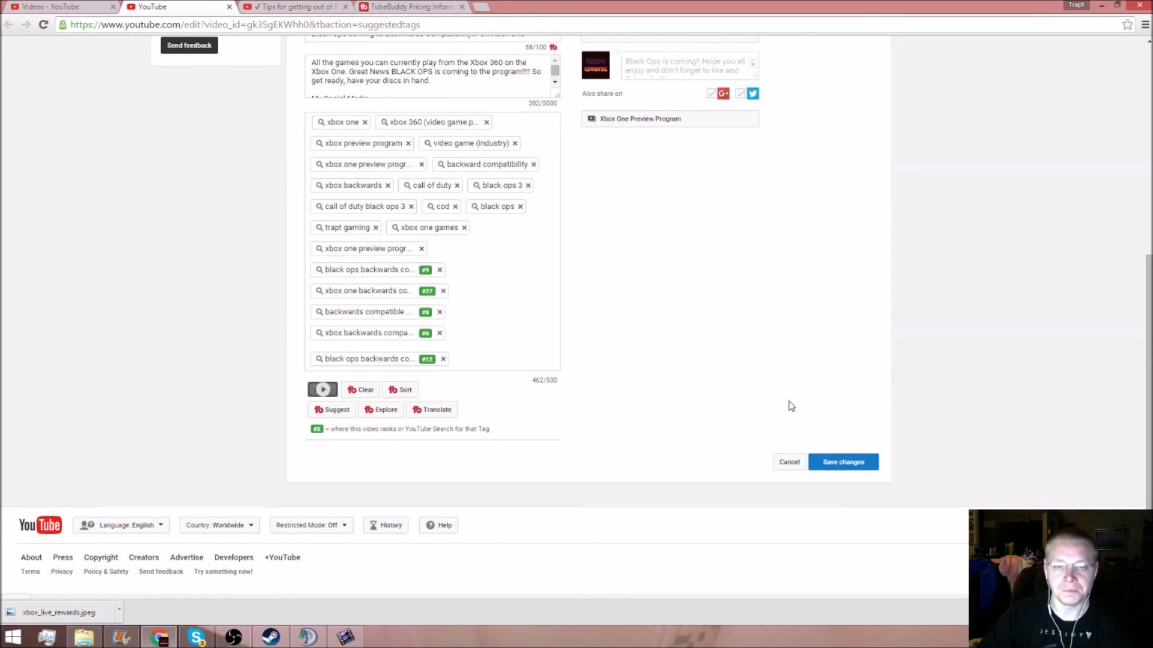
{"action": "left_click", "coordinate": [844, 462]}
{"action": "scroll", "coordinate": [642, 360], "scroll_direction": "up", "scroll_amount": 3}
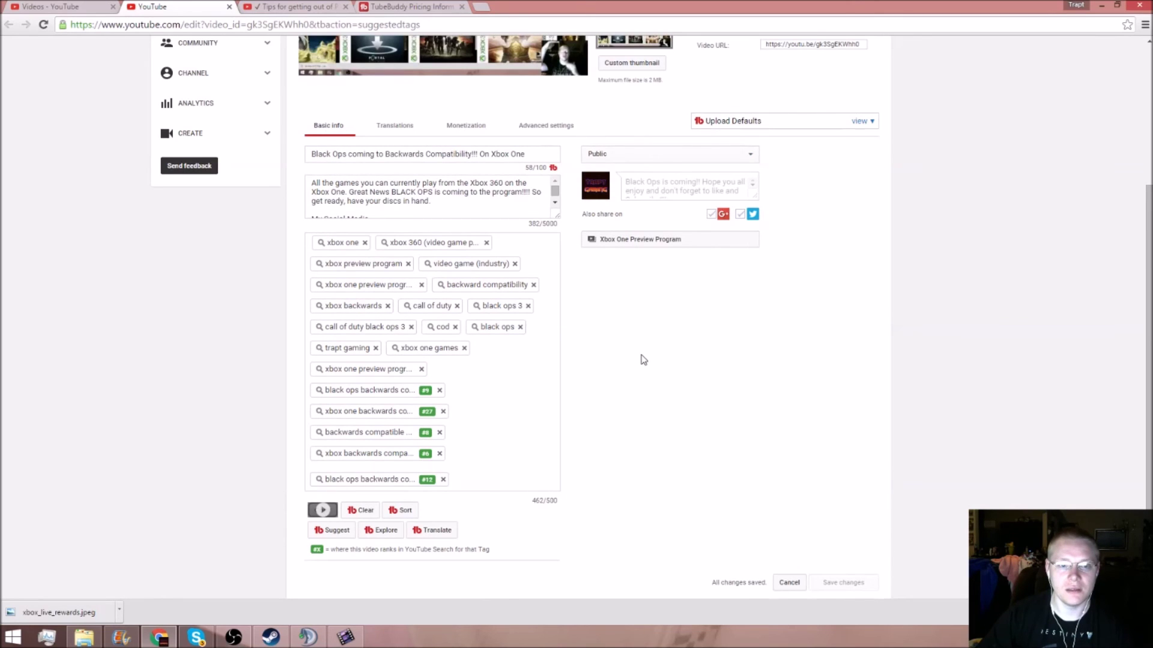
{"action": "scroll", "coordinate": [642, 360], "scroll_direction": "up", "scroll_amount": 5}
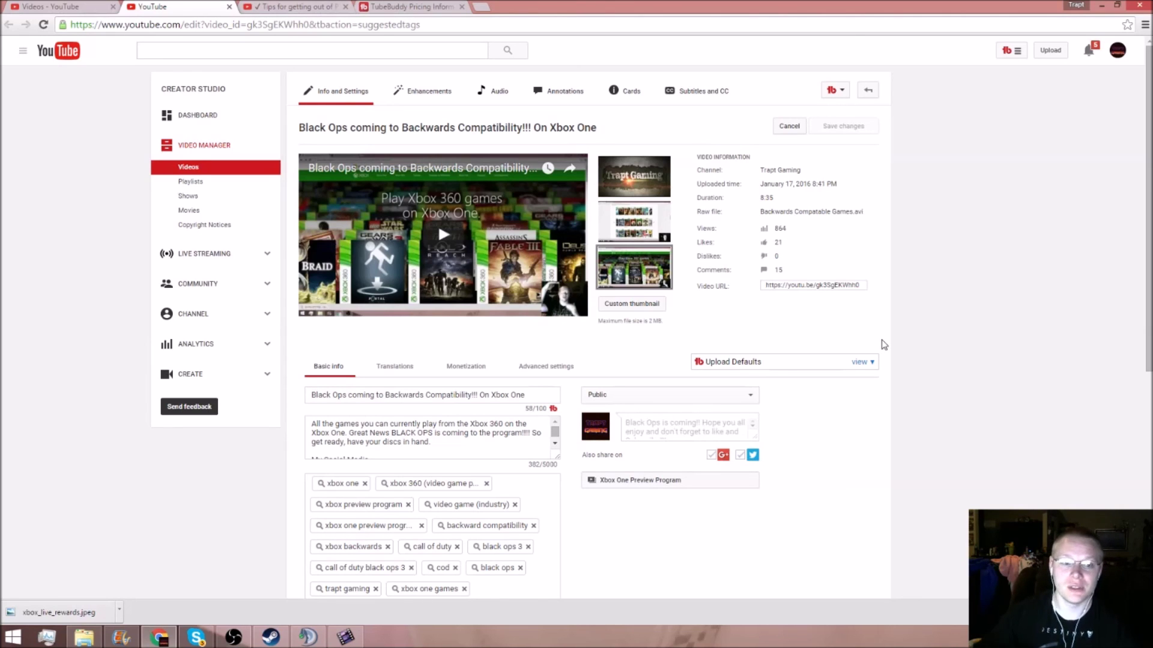
{"action": "scroll", "coordinate": [882, 343], "scroll_direction": "down", "scroll_amount": 3}
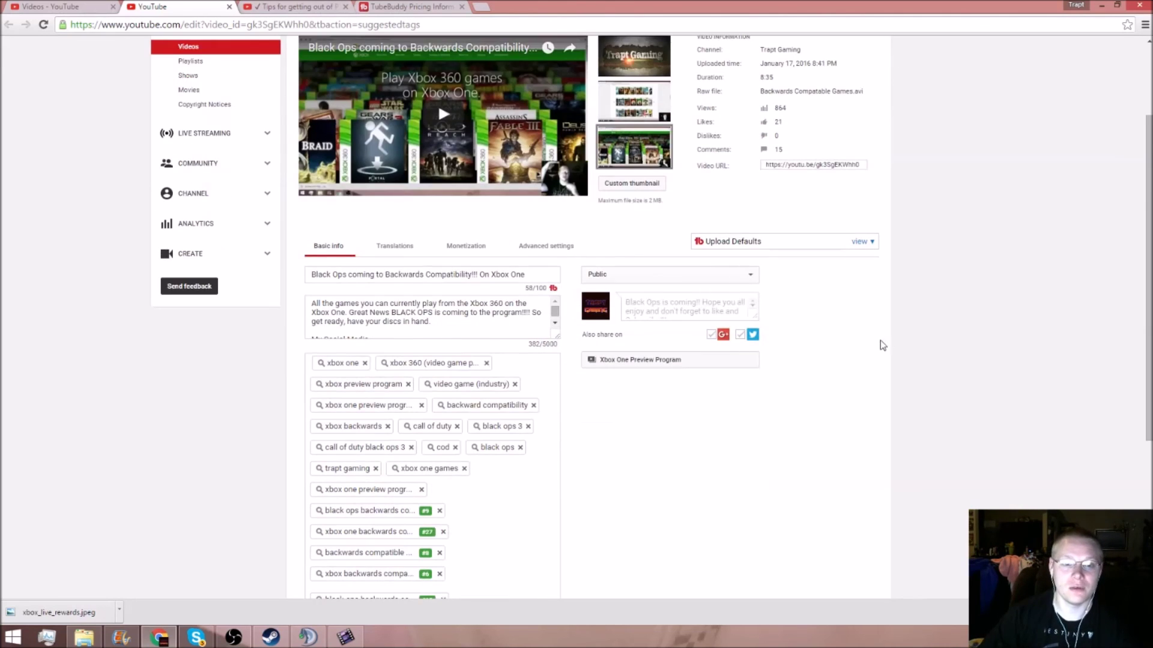
{"action": "scroll", "coordinate": [857, 346], "scroll_direction": "up", "scroll_amount": 3}
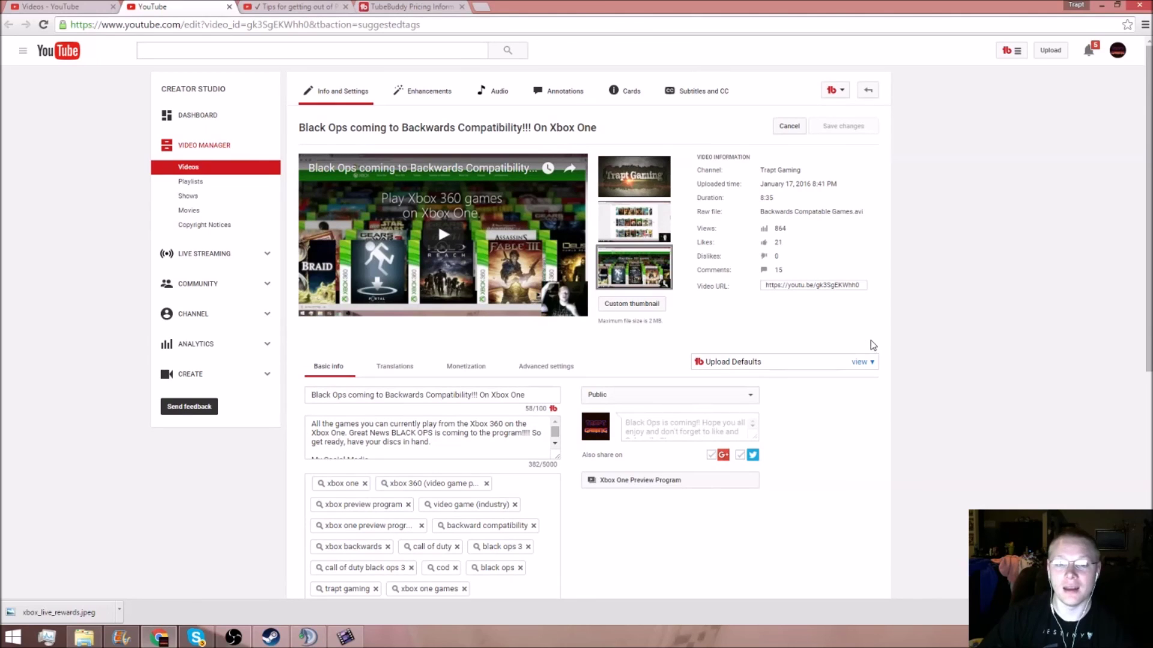
{"action": "scroll", "coordinate": [871, 347], "scroll_direction": "down", "scroll_amount": 2}
{"action": "scroll", "coordinate": [870, 346], "scroll_direction": "down", "scroll_amount": 2}
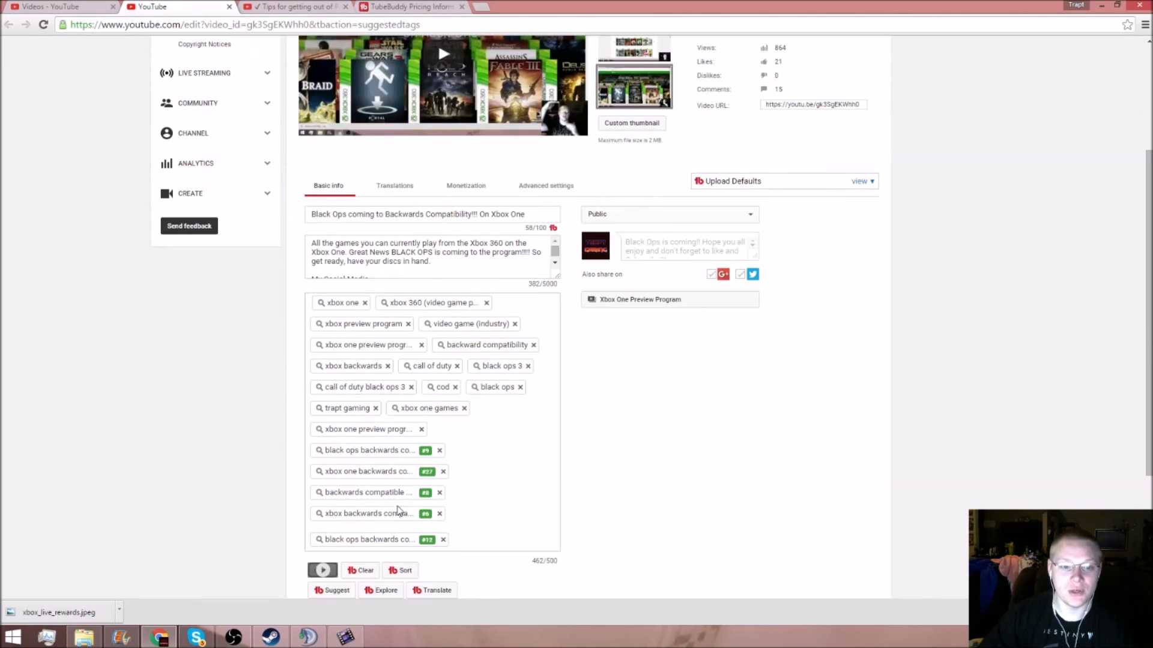
{"action": "scroll", "coordinate": [819, 414], "scroll_direction": "up", "scroll_amount": 5}
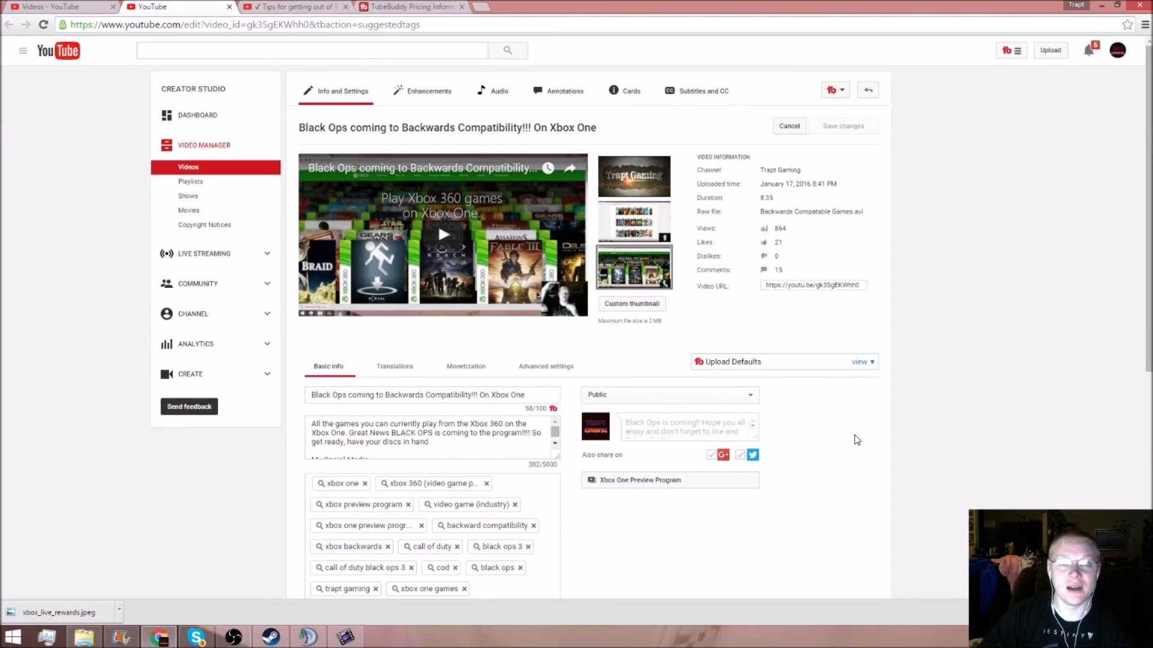